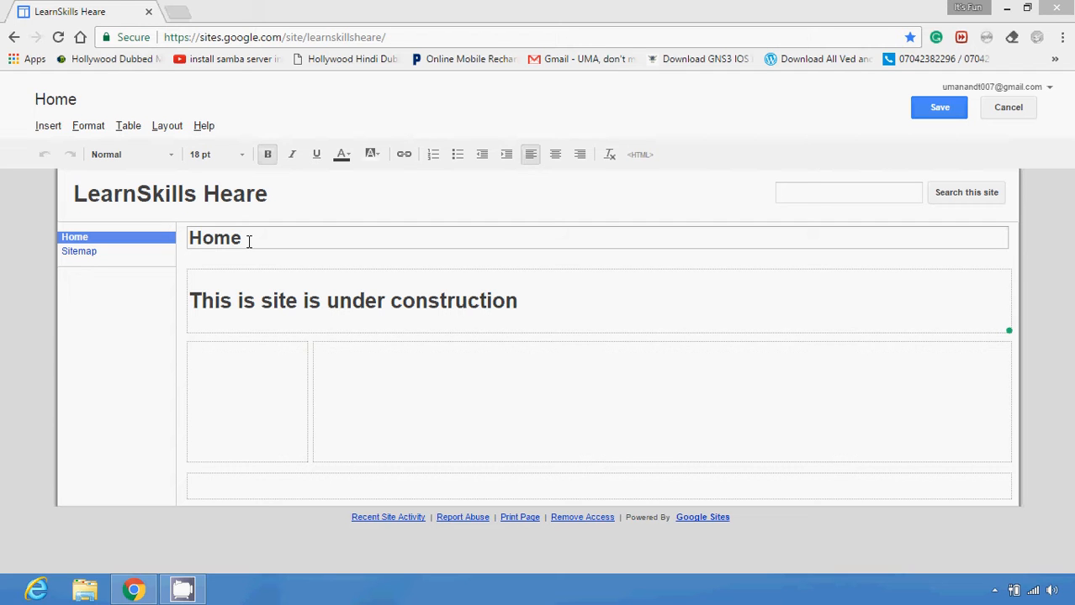
# Upload the yes JPG file from the Desktop as a new image for the Home page
pyautogui.click(59, 126)
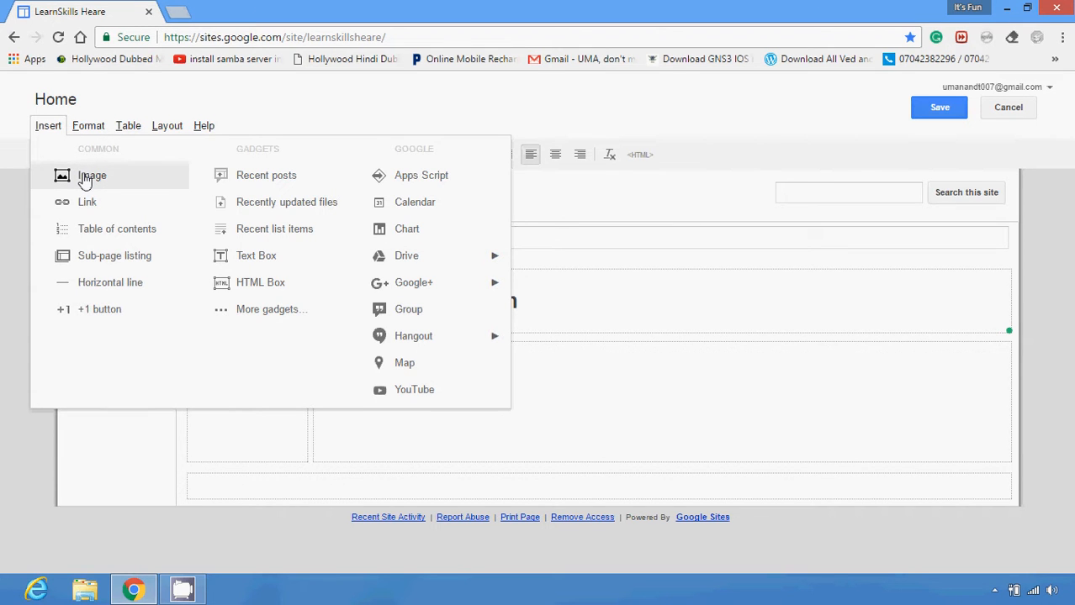
pyautogui.click(85, 182)
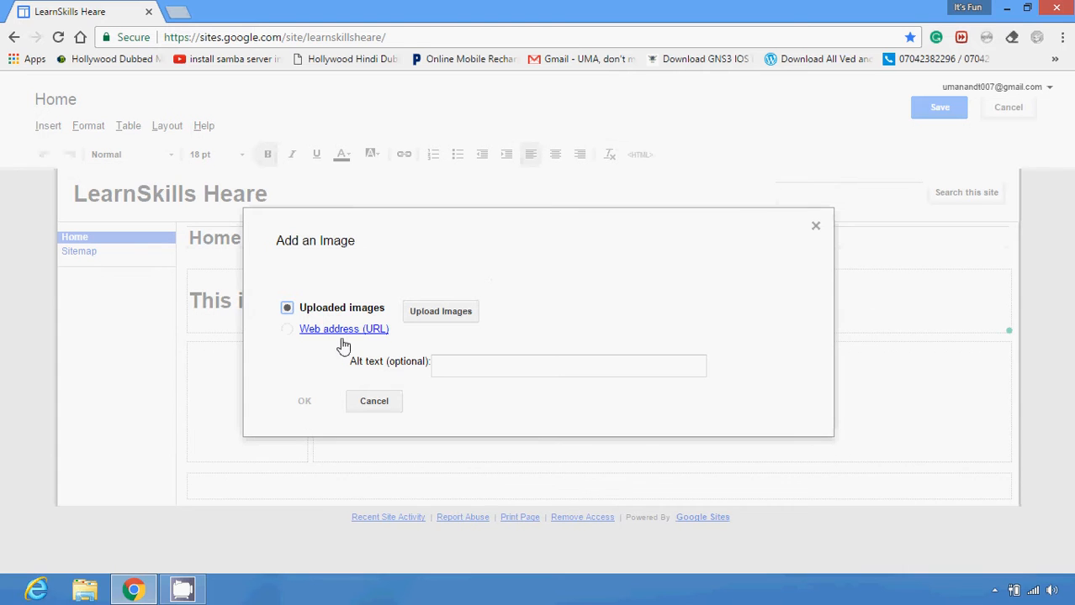
pyautogui.click(462, 360)
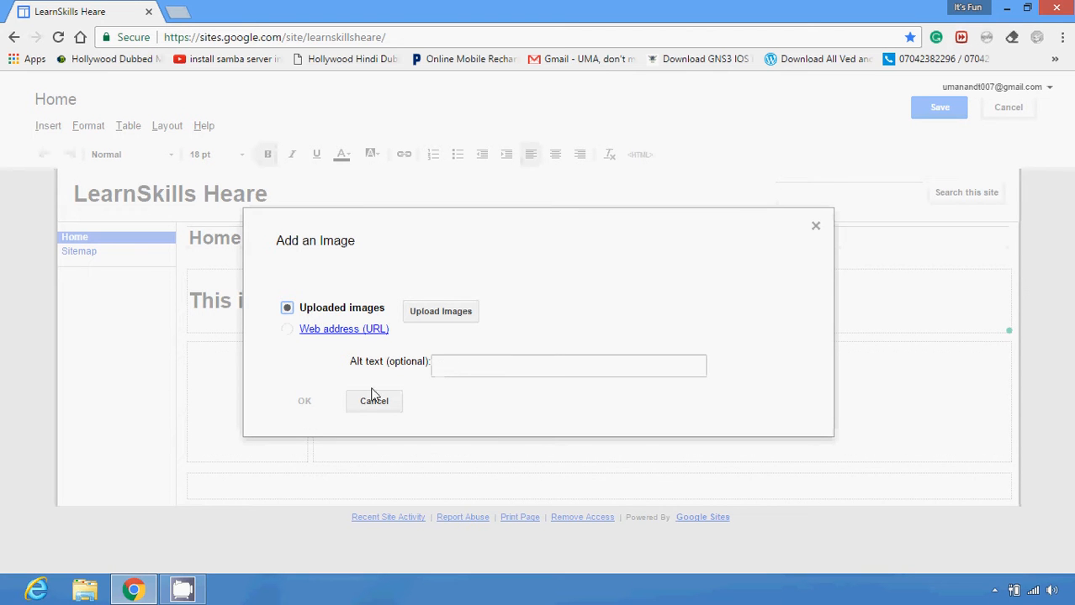
pyautogui.click(439, 312)
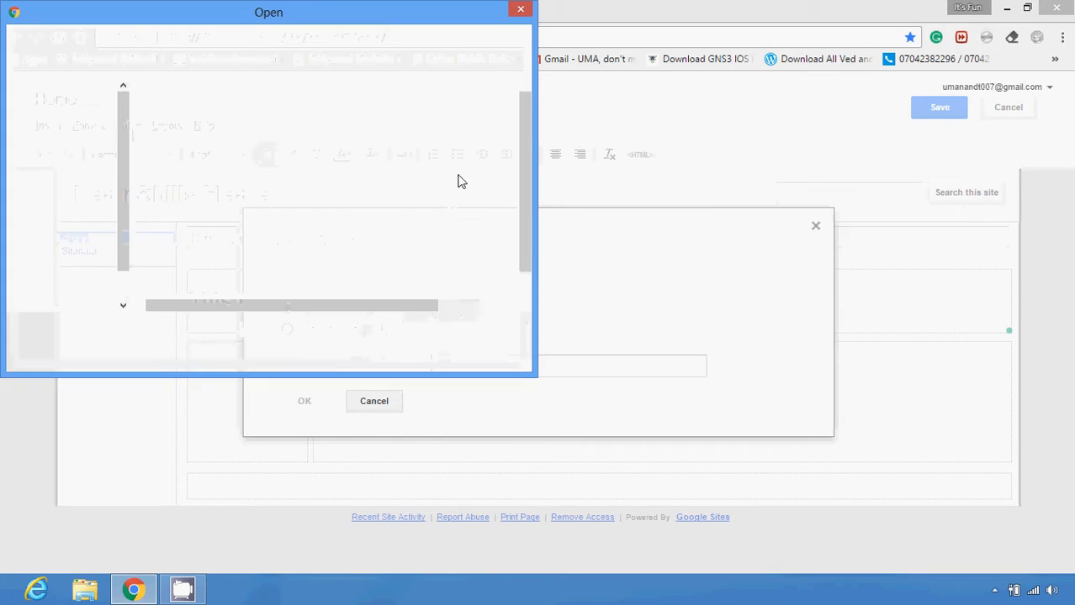
pyautogui.click(125, 105)
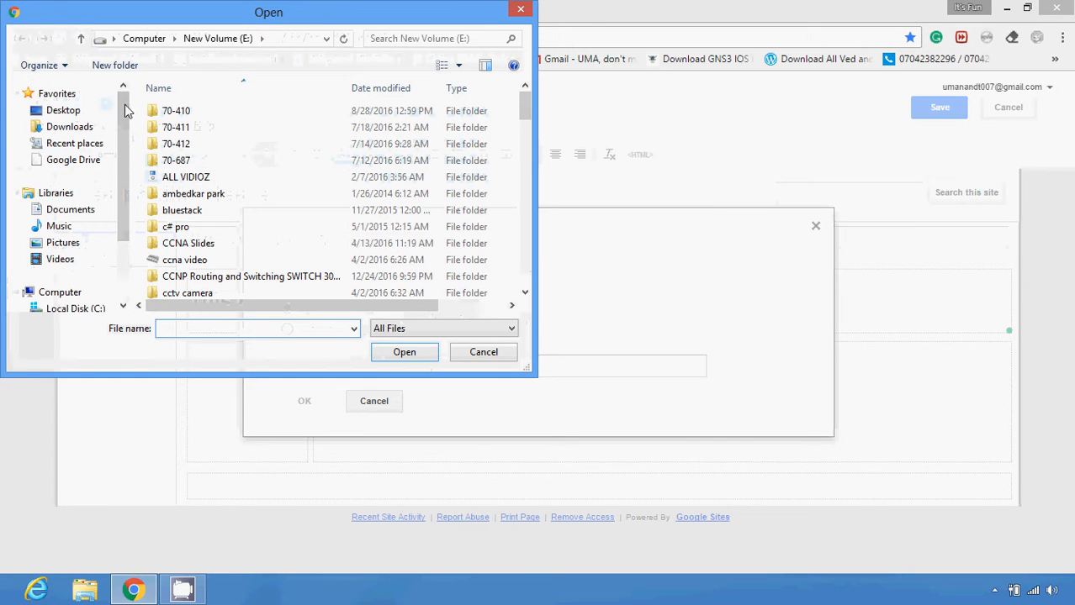
pyautogui.click(73, 112)
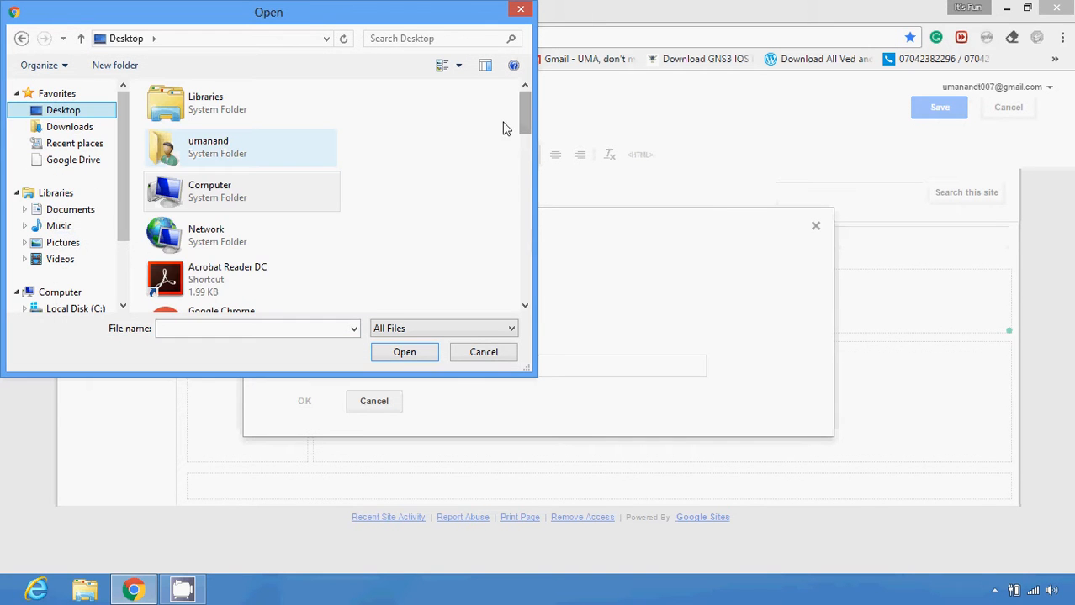
pyautogui.moveTo(525, 124); pyautogui.dragTo(530, 296)
pyautogui.click(274, 283)
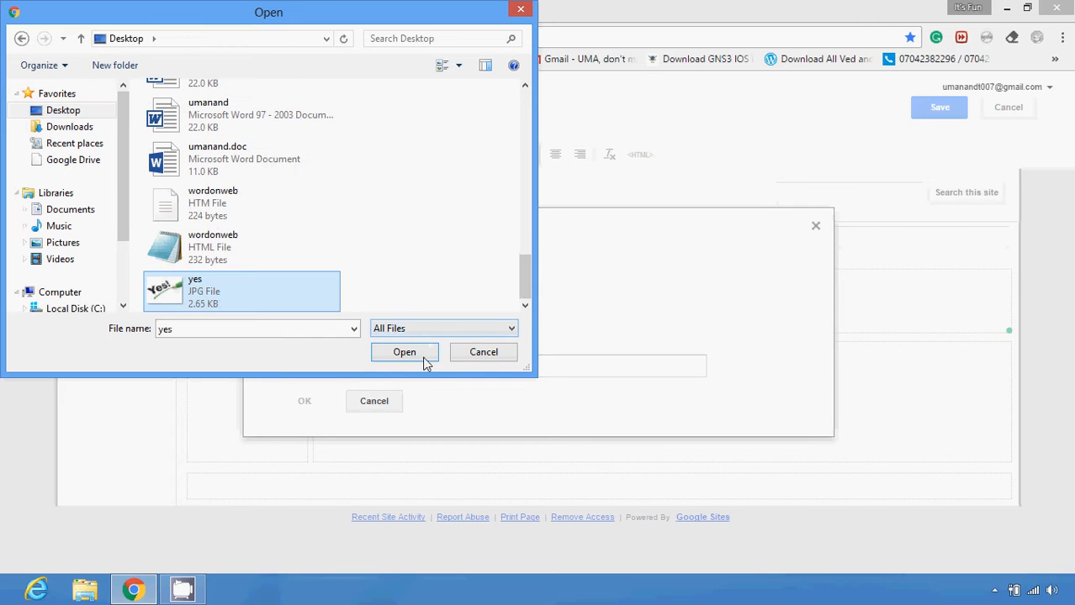
pyautogui.click(424, 358)
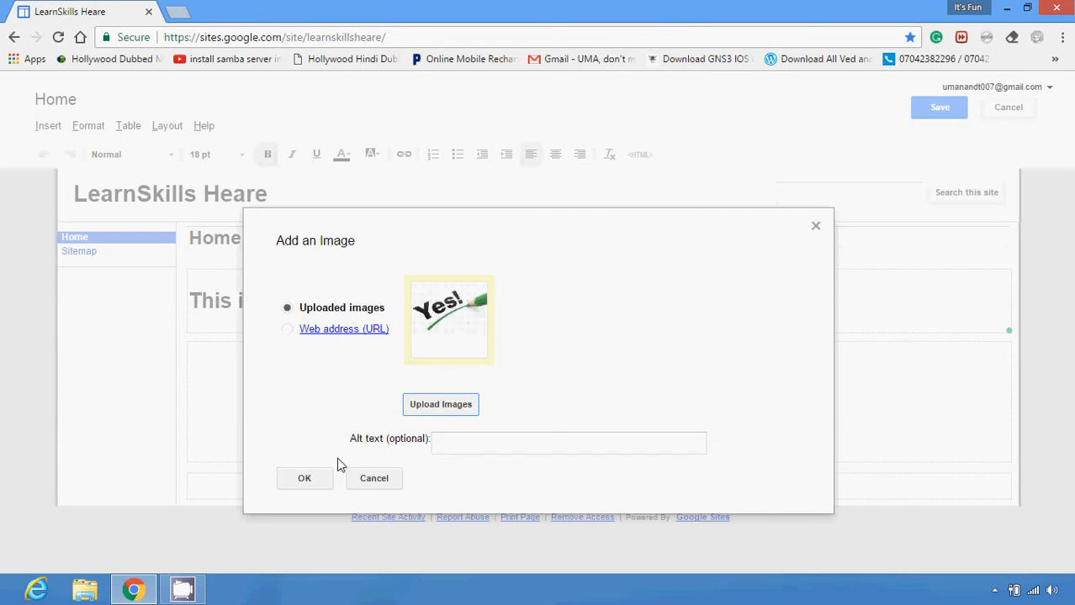
# Insert the uploaded image above the "This is site is under construction" heading and align it to the centre
pyautogui.click(304, 479)
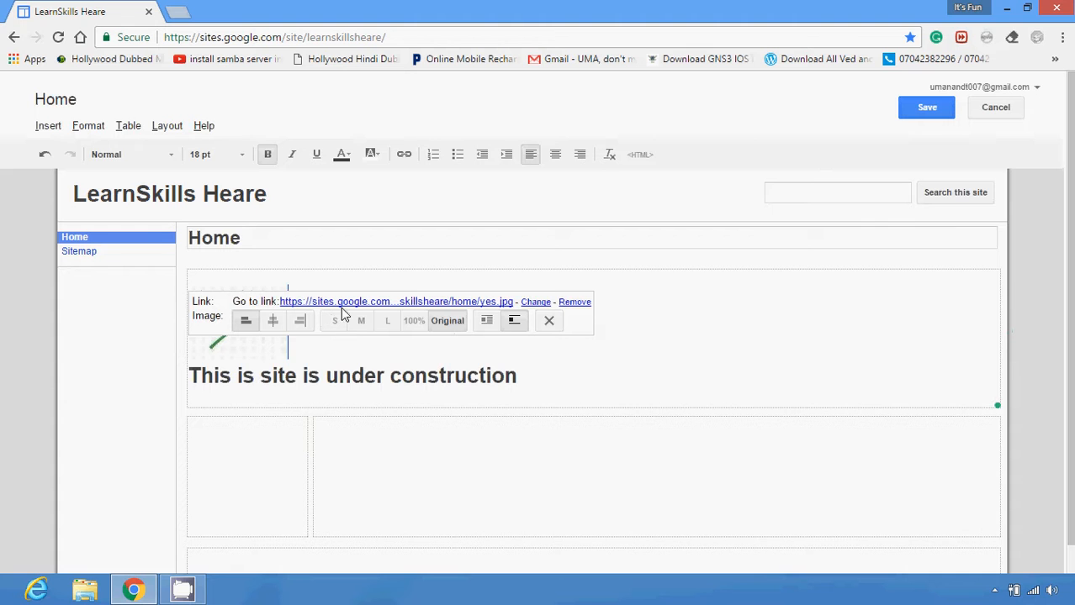
pyautogui.click(271, 325)
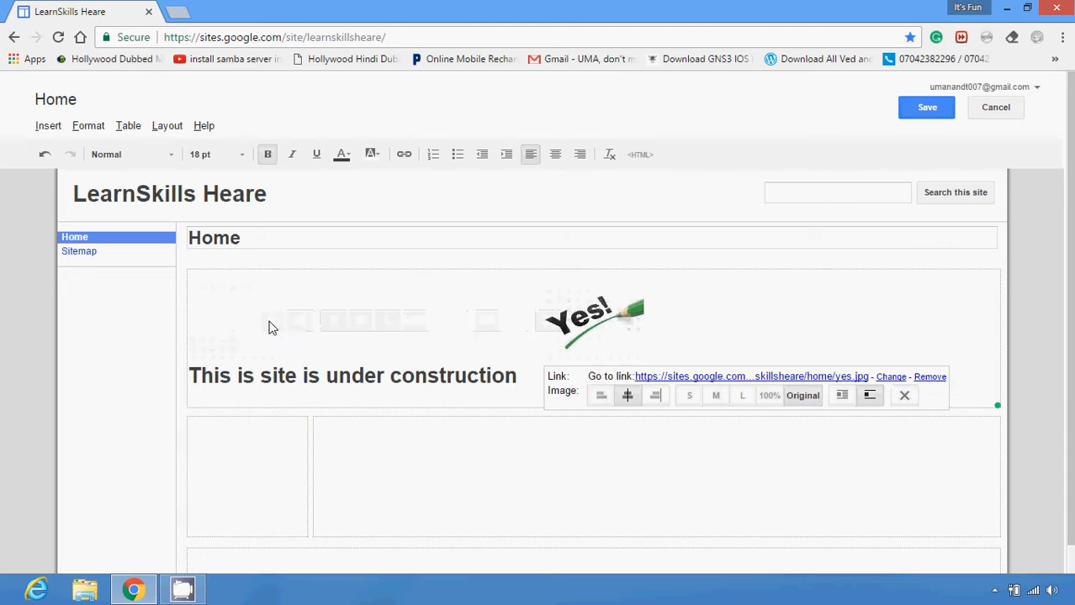
pyautogui.click(724, 328)
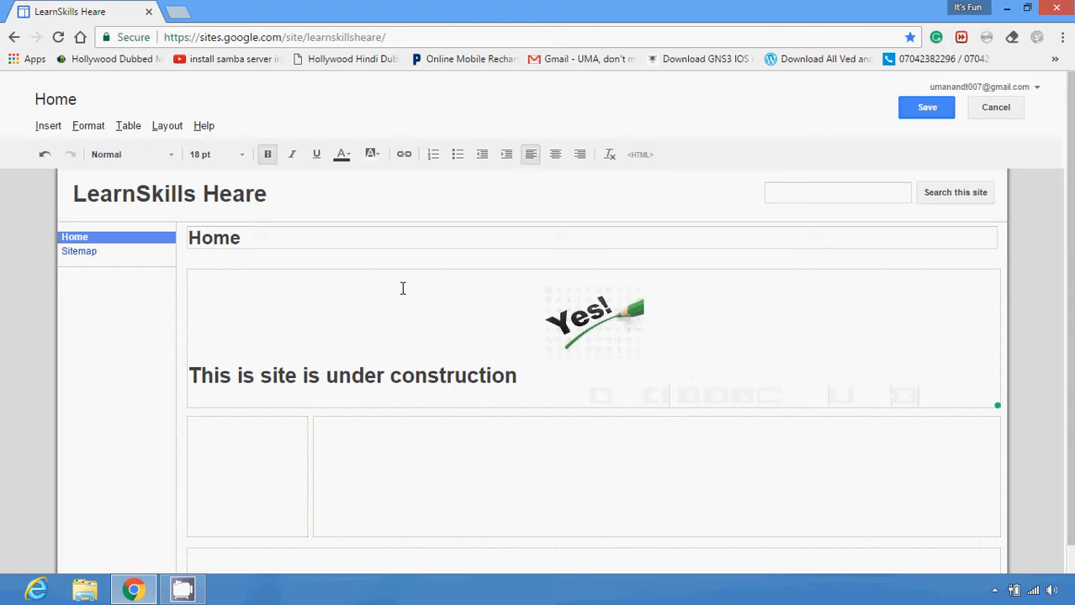
pyautogui.click(53, 127)
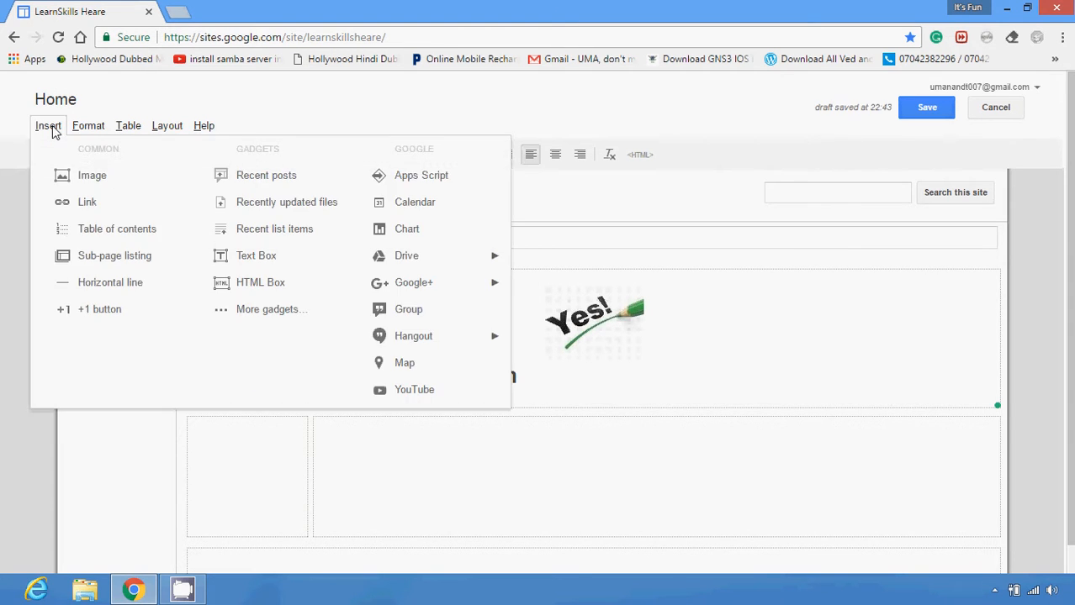
pyautogui.click(106, 208)
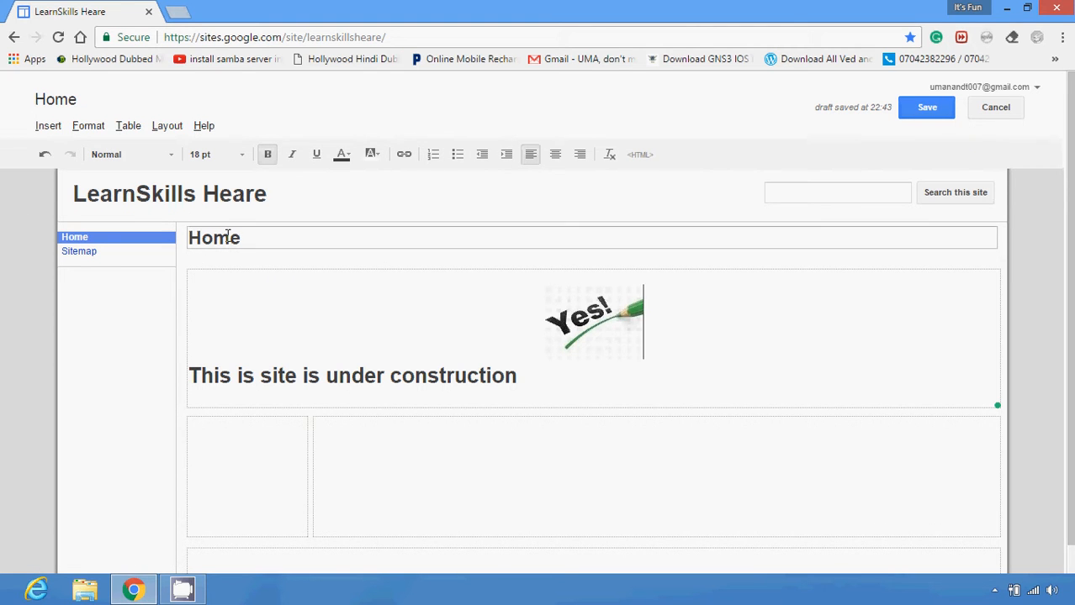
pyautogui.click(46, 126)
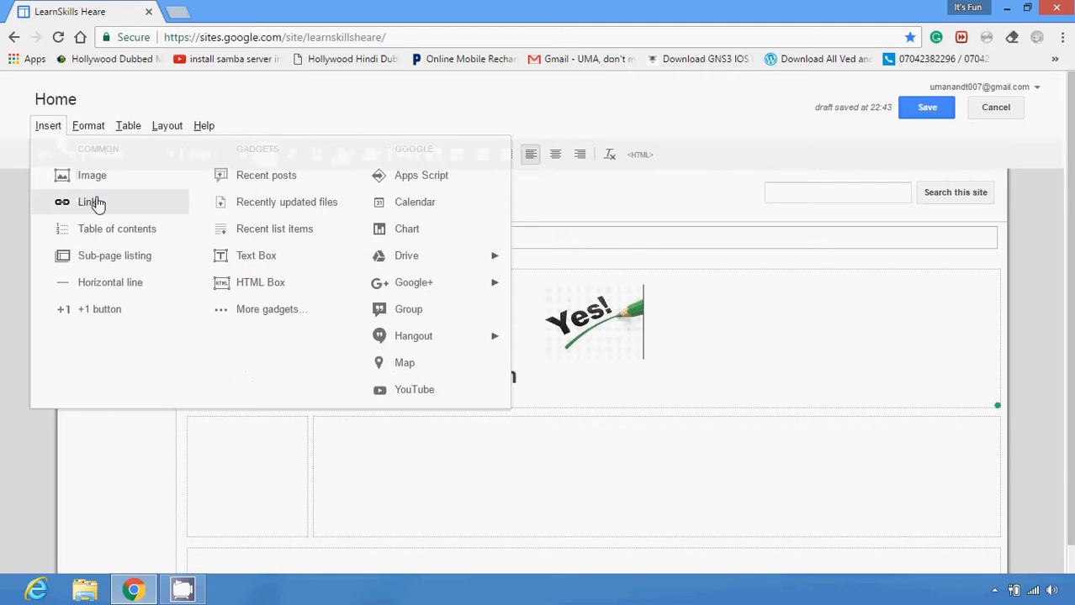
pyautogui.click(86, 202)
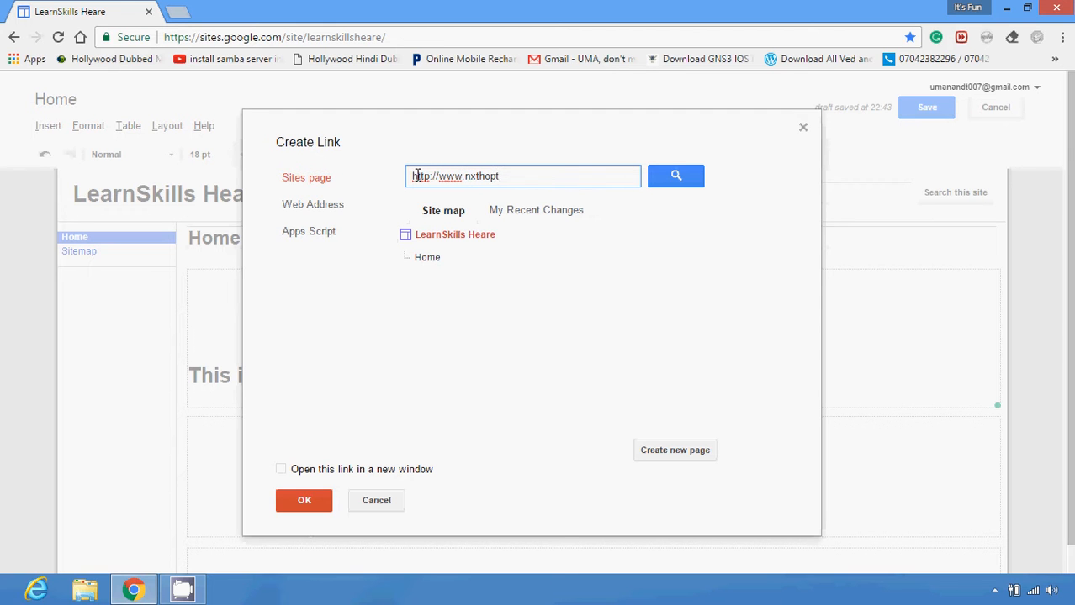
pyautogui.write('.blogspot.com')
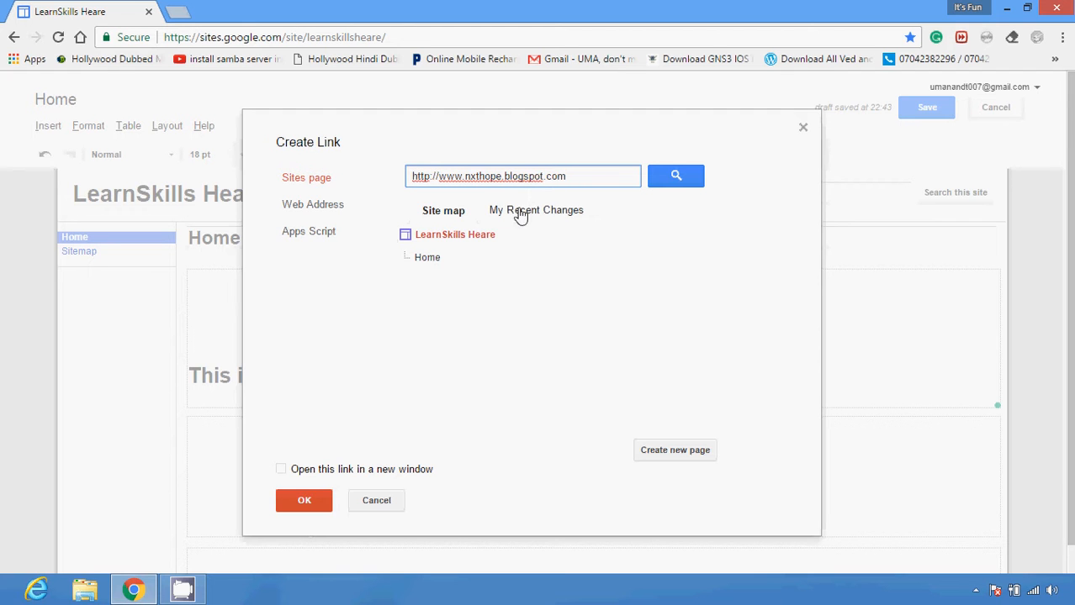
pyautogui.click(662, 185)
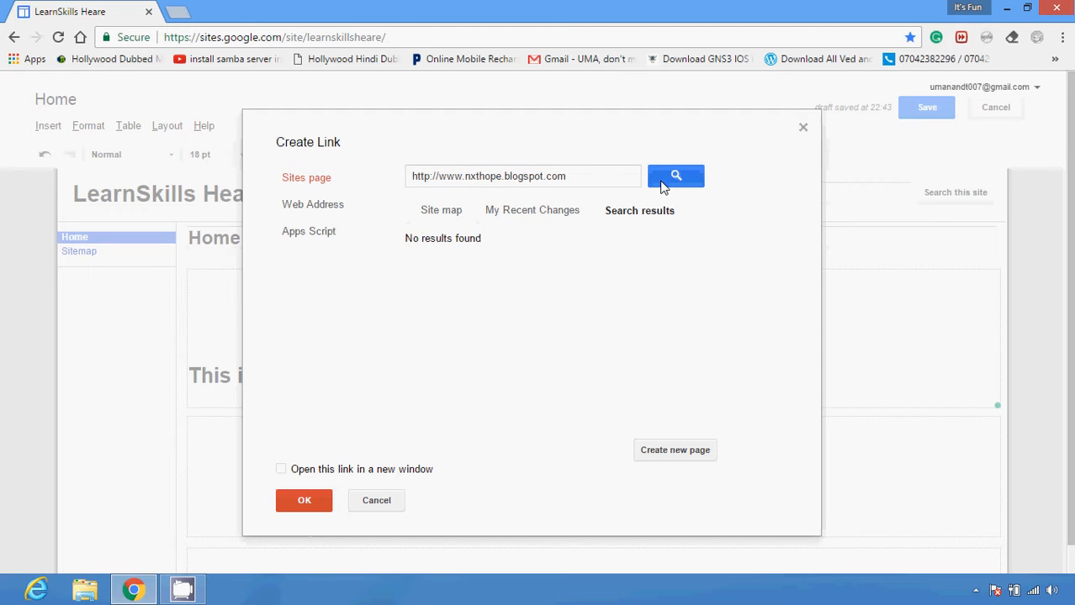
# Examine the site map, recent changes and web address options offered for the link target
pyautogui.click(519, 214)
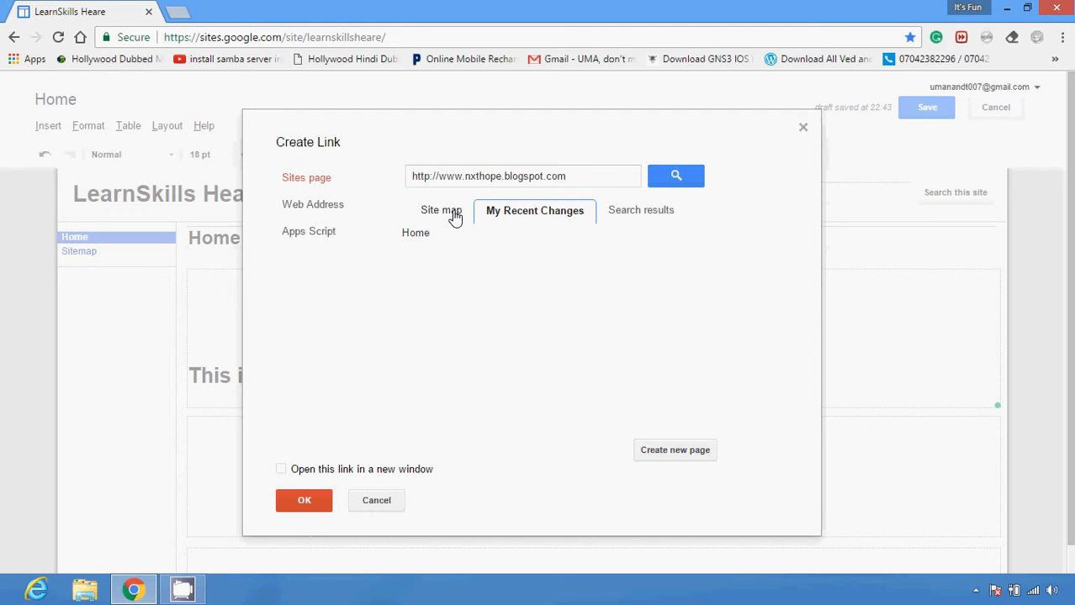
pyautogui.click(454, 215)
pyautogui.click(537, 210)
pyautogui.click(344, 208)
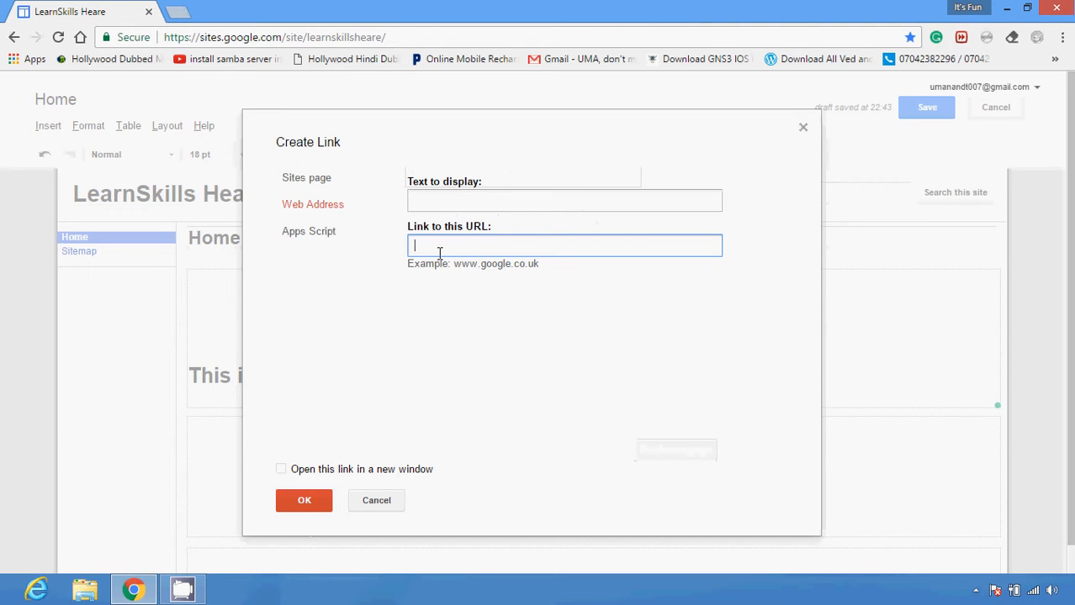
pyautogui.click(427, 204)
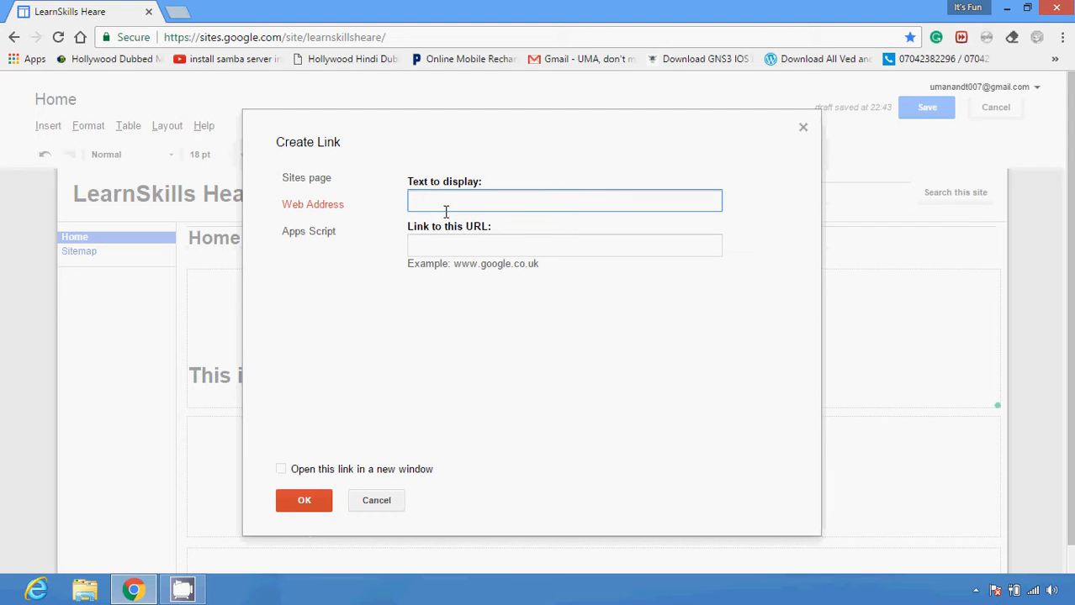
pyautogui.click(439, 243)
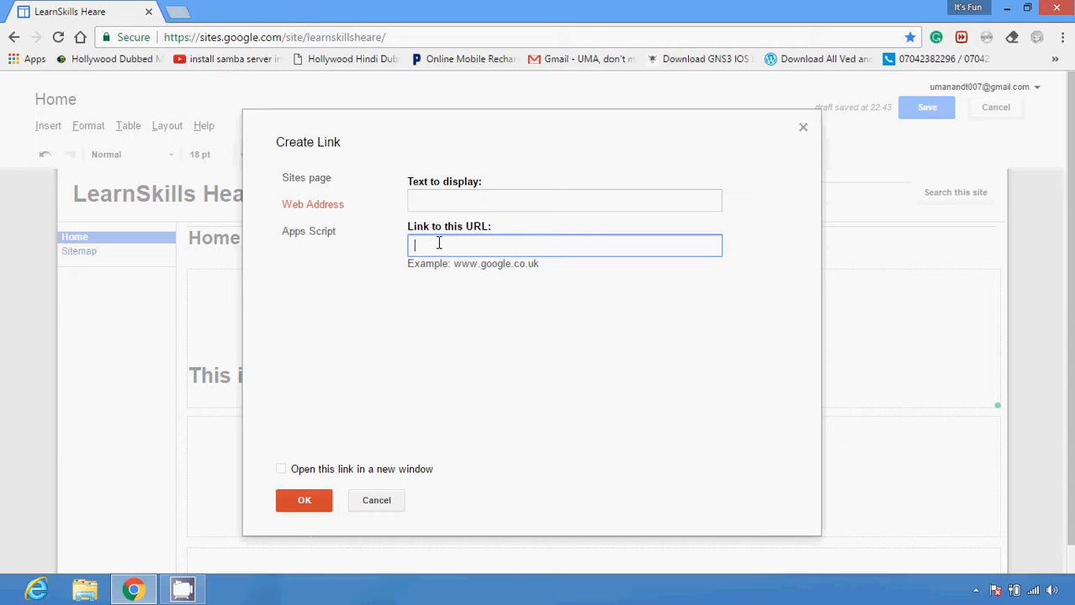
pyautogui.click(308, 179)
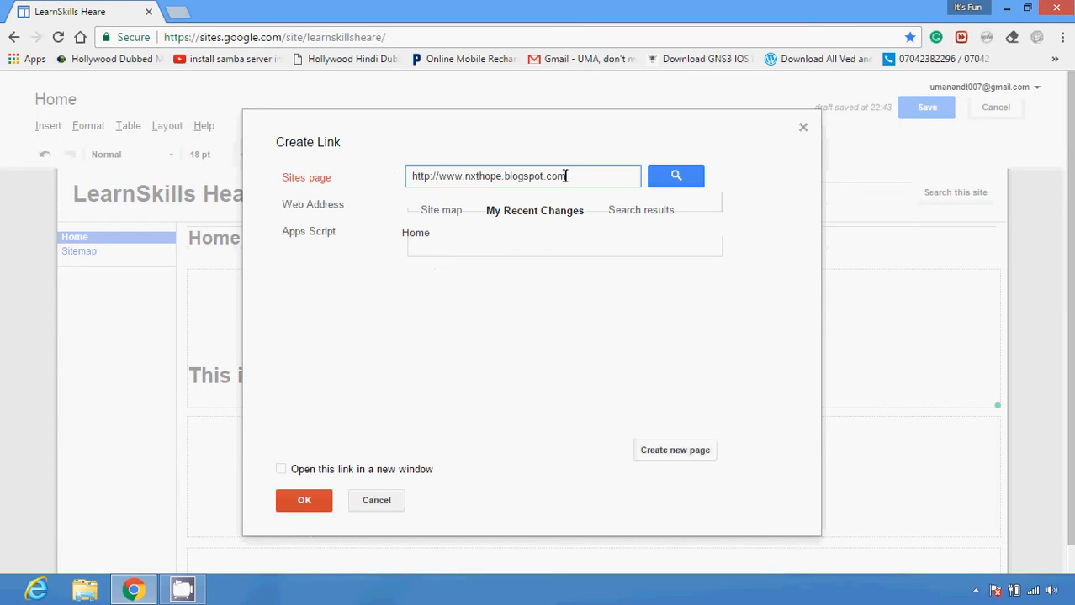
pyautogui.click(424, 216)
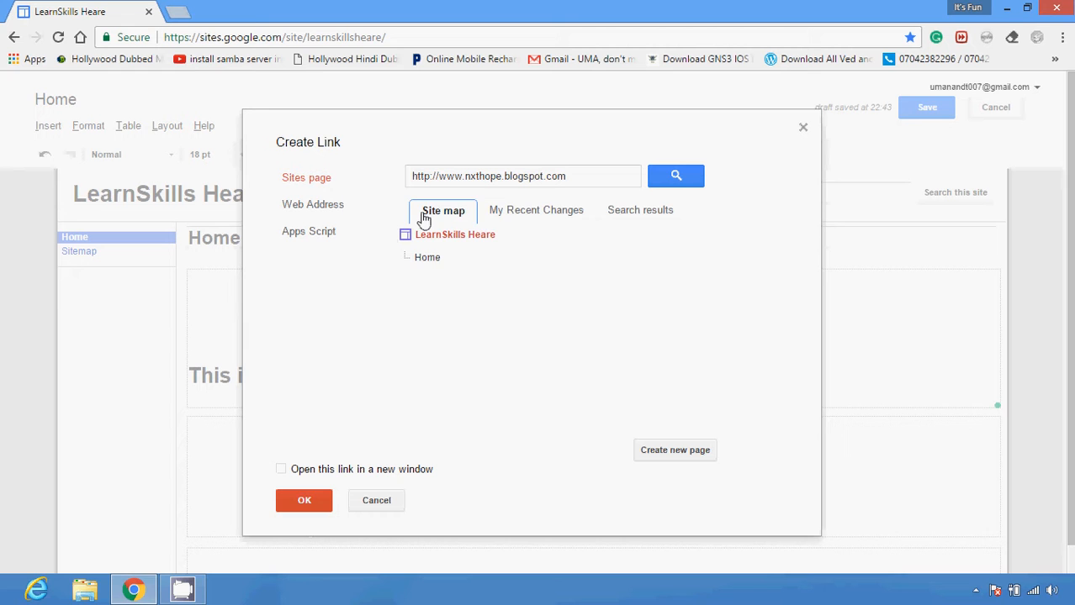
pyautogui.click(501, 219)
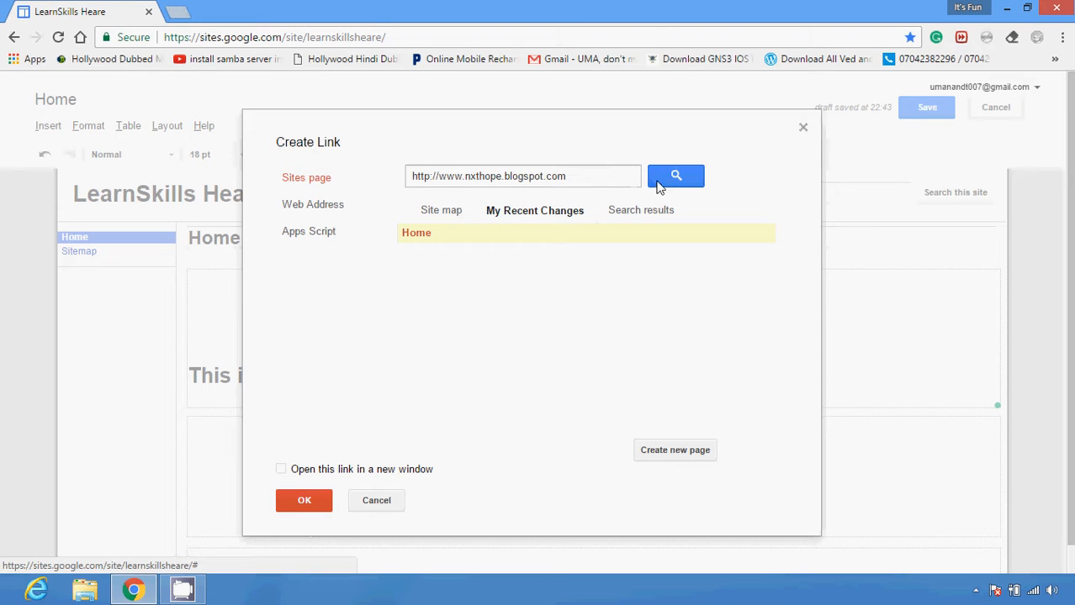
pyautogui.click(623, 175)
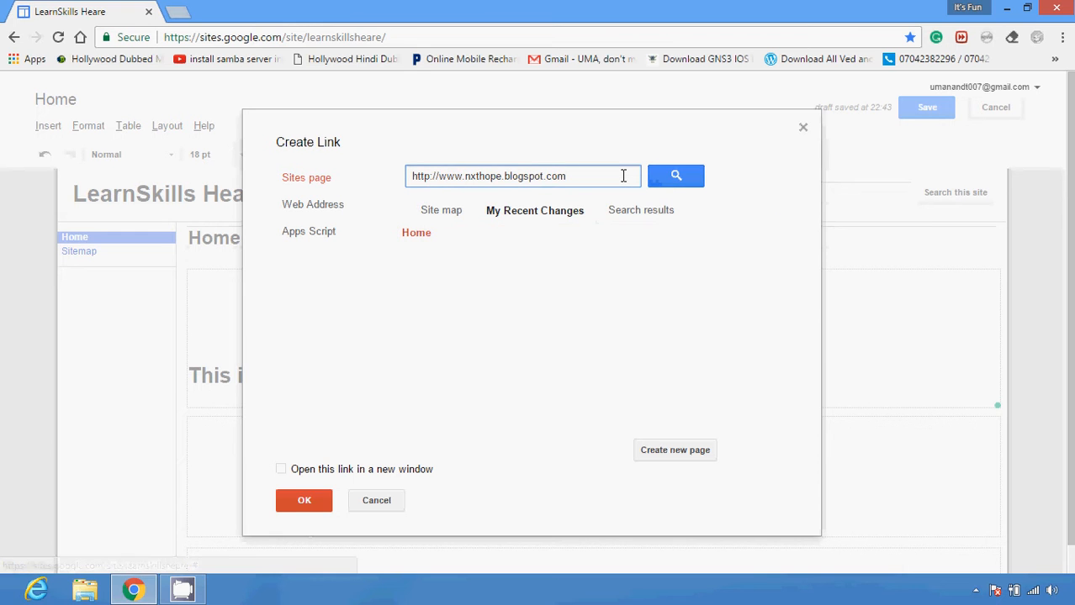
pyautogui.press('BackSpace')
pyautogui.press('BackSpace')
pyautogui.press('BackSpace')
pyautogui.write('in')
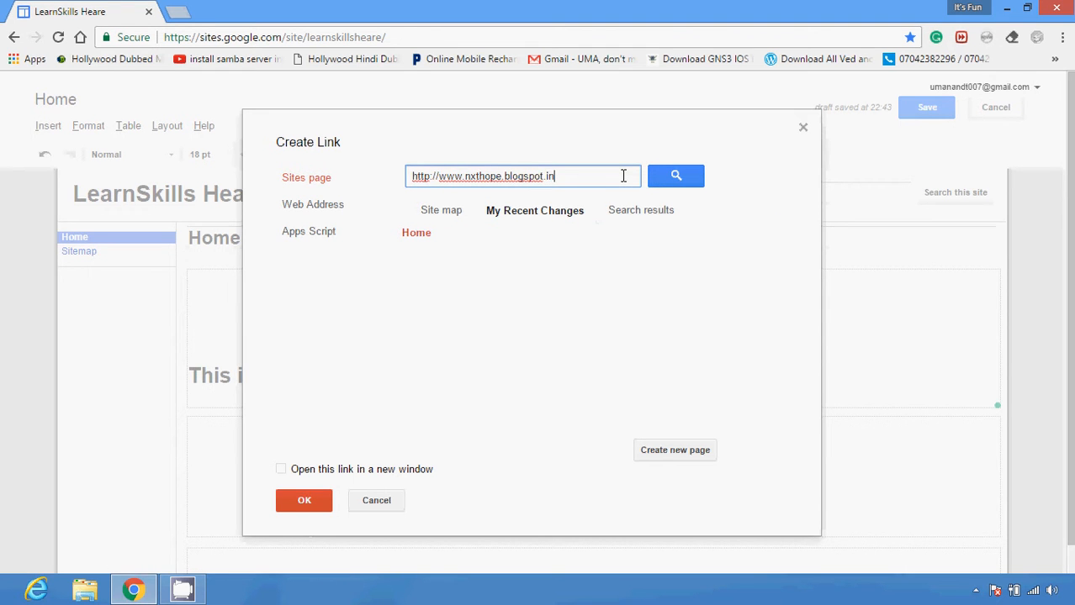
pyautogui.click(682, 176)
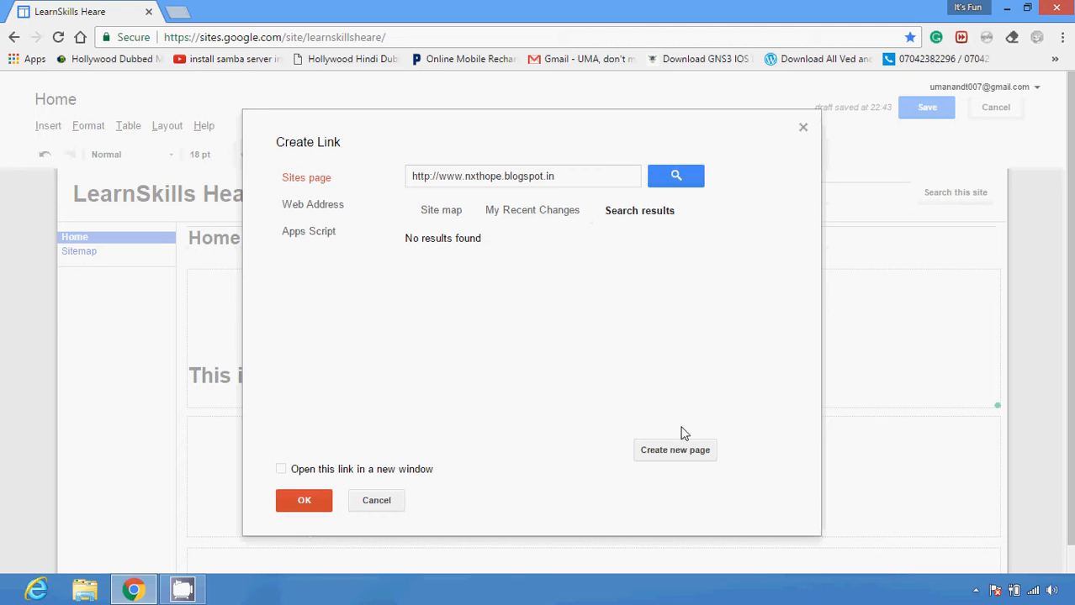
pyautogui.click(803, 127)
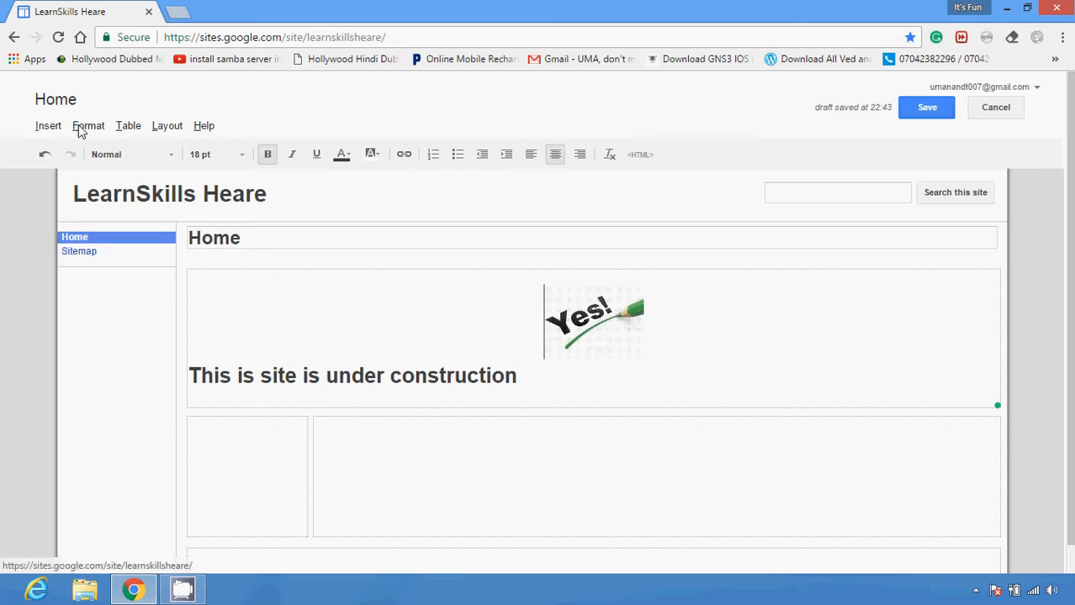
# Insert a table of contents 250 pixels wide above the Yes! image, with Show Levels set to 3
pyautogui.click(48, 128)
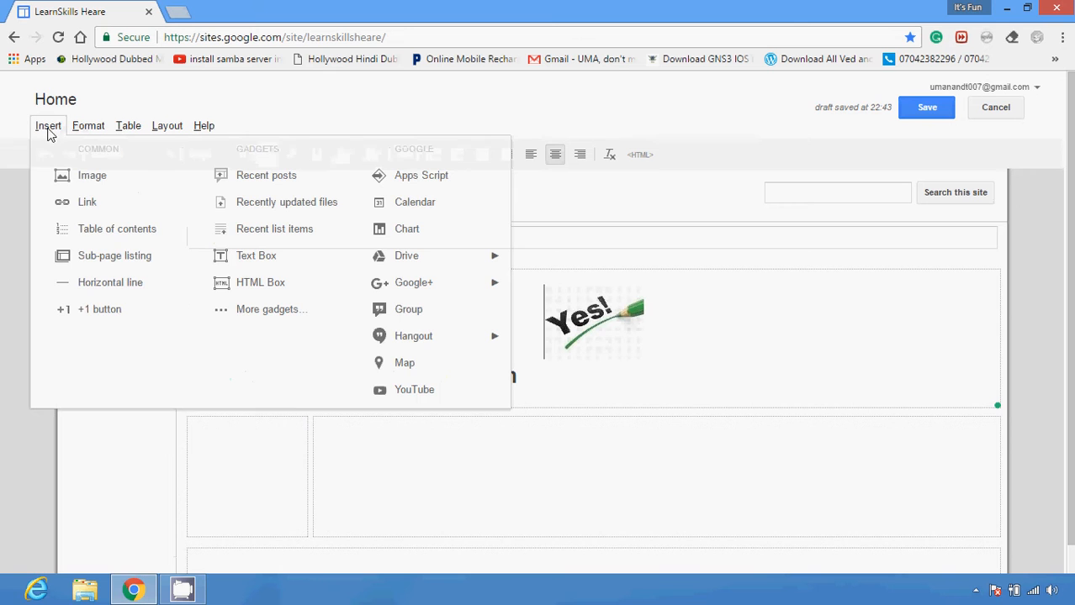
pyautogui.click(109, 227)
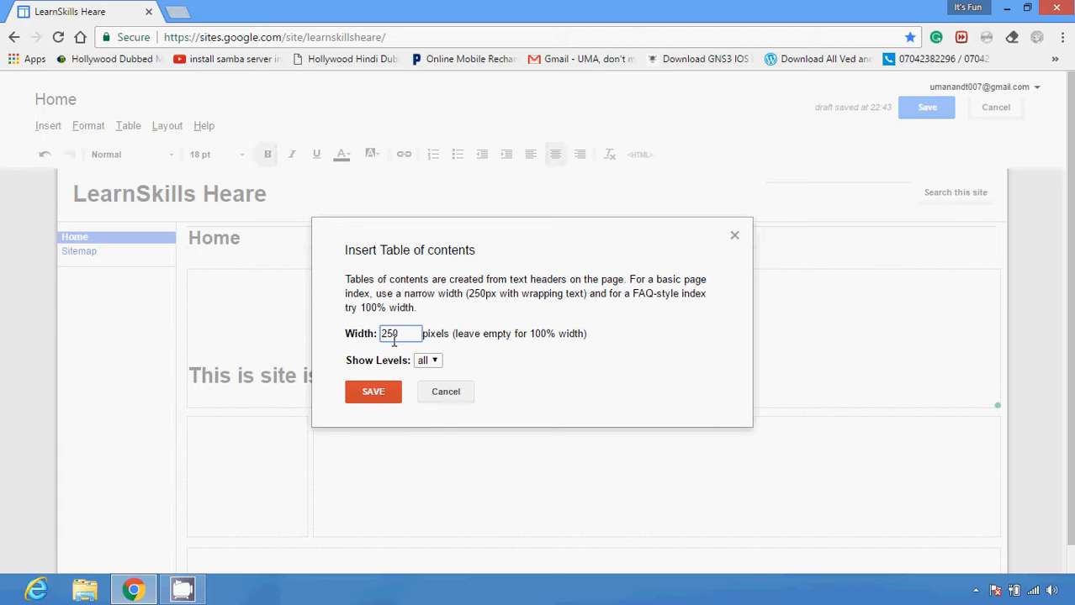
pyautogui.click(435, 363)
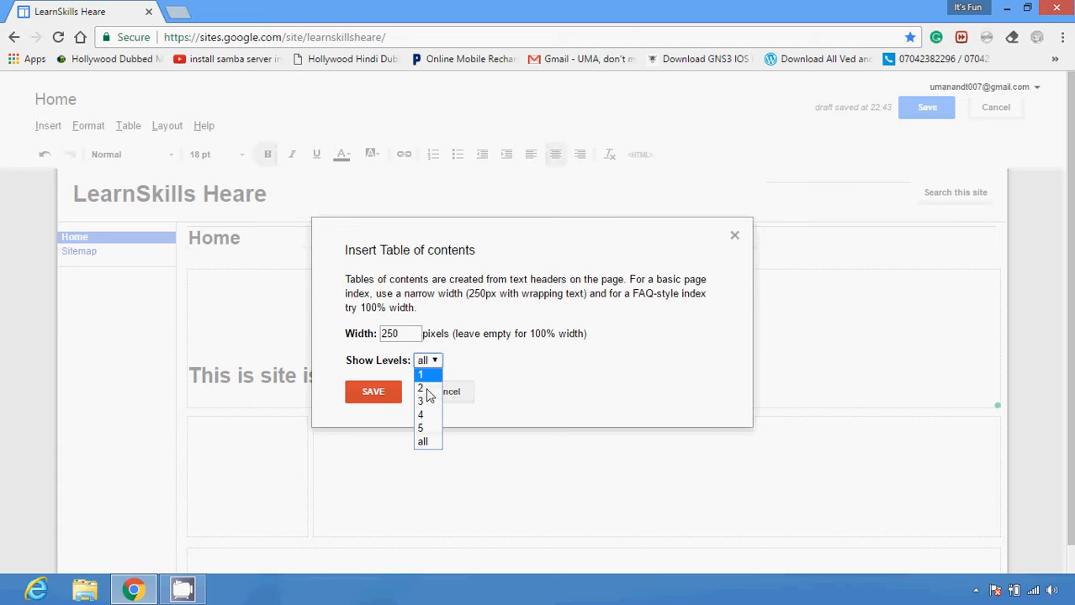
pyautogui.click(424, 405)
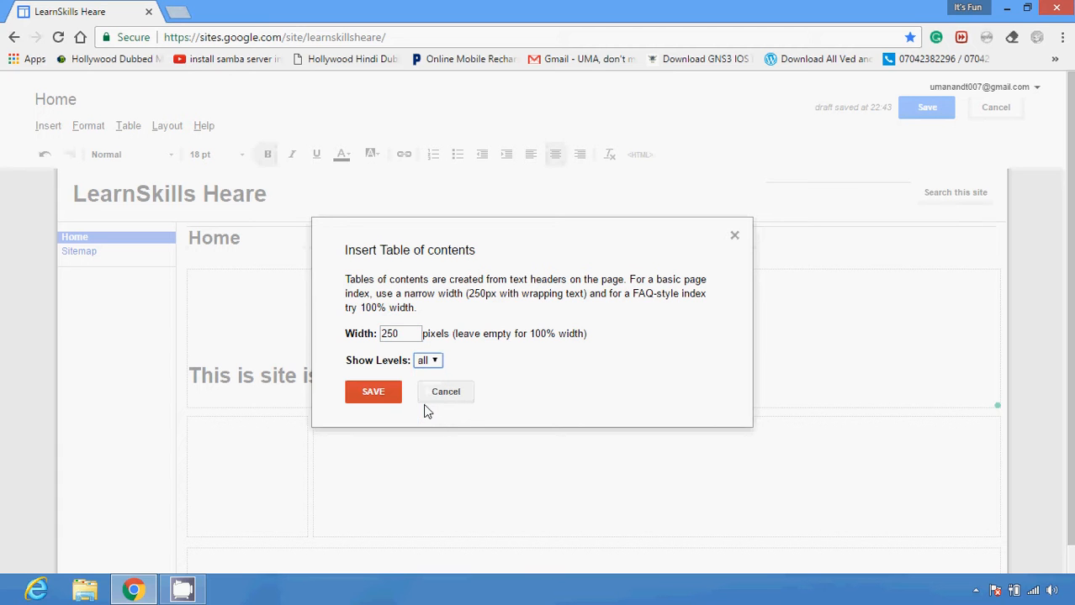
pyautogui.click(378, 393)
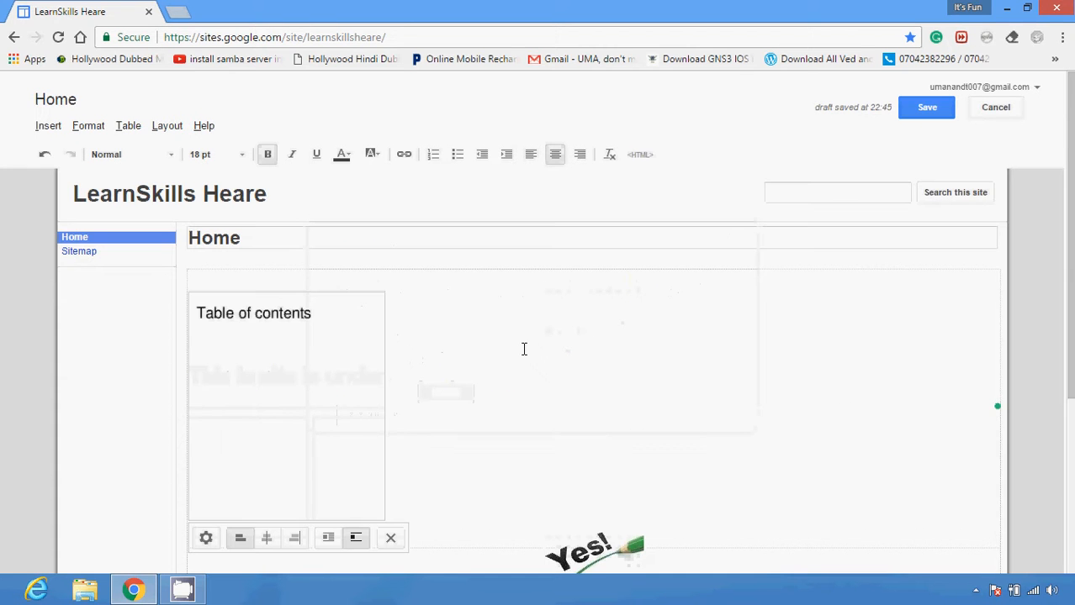
pyautogui.moveTo(1070, 269); pyautogui.dragTo(1072, 226)
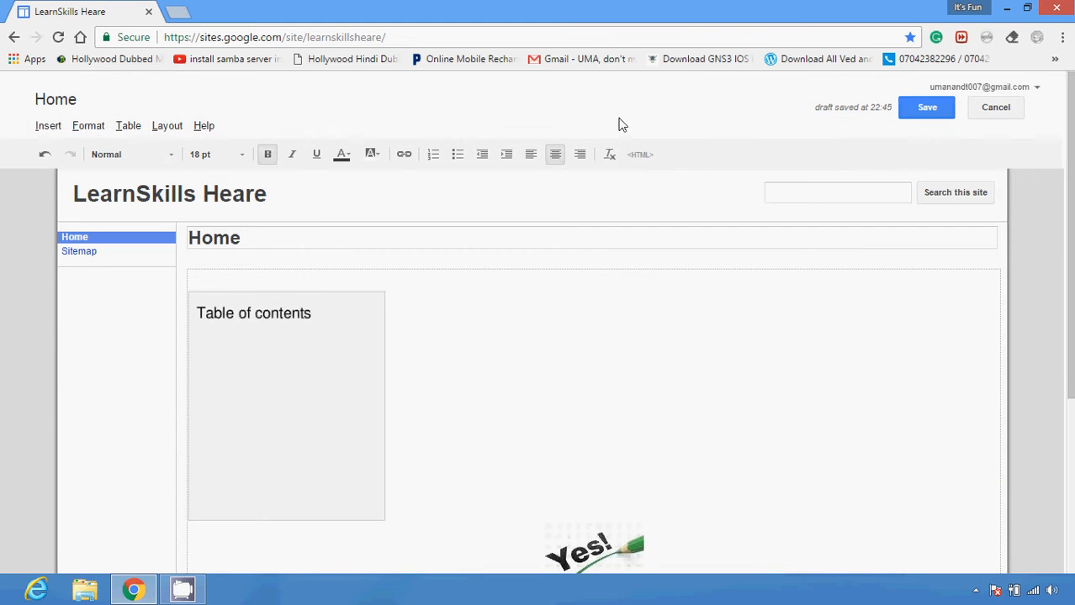
pyautogui.click(47, 127)
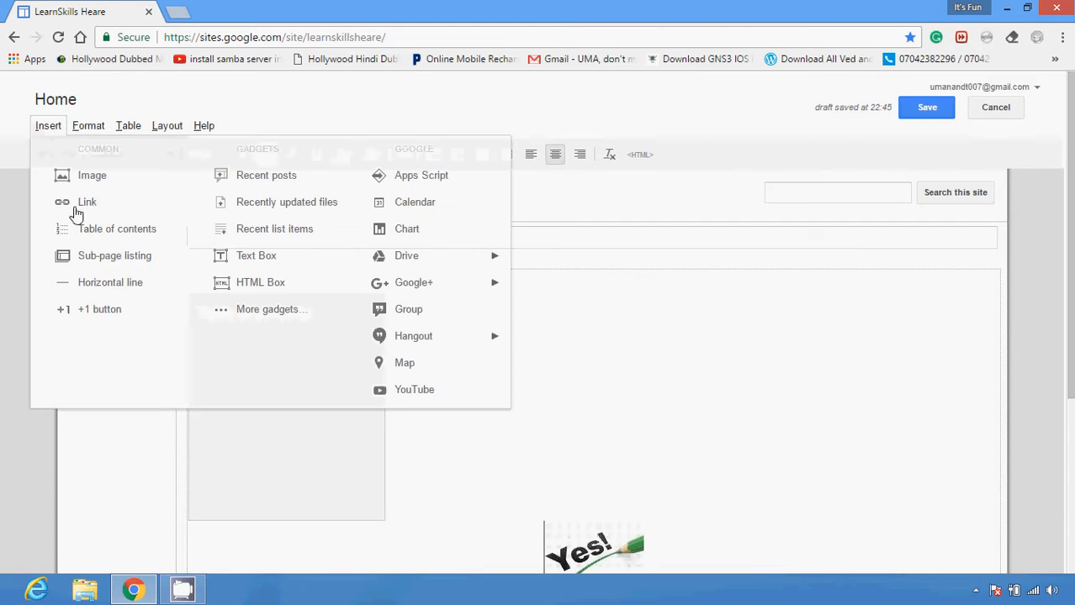
pyautogui.click(107, 257)
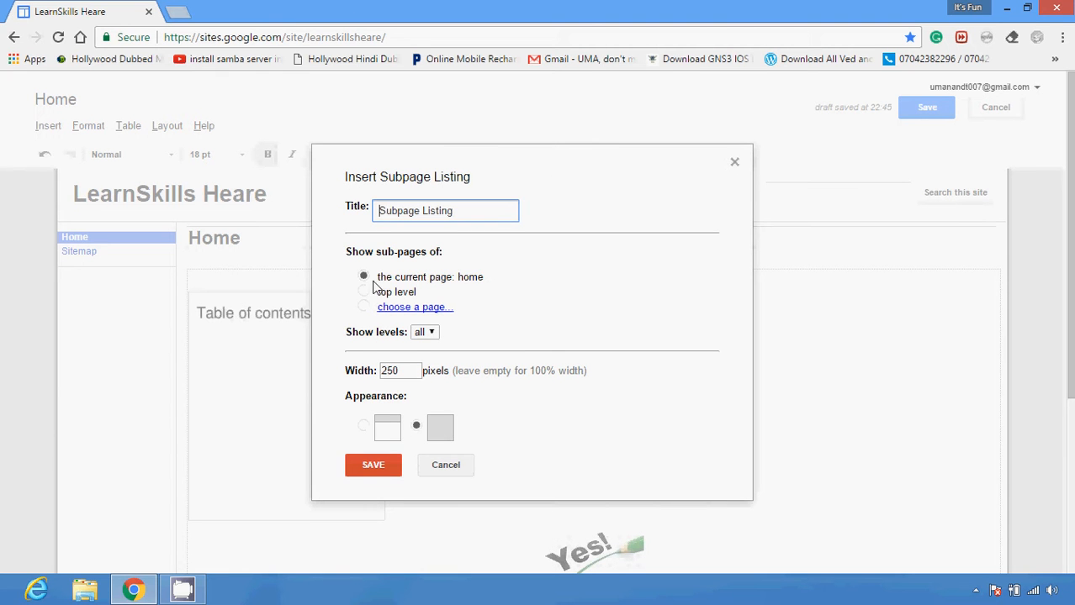
pyautogui.click(733, 163)
# Insert a +1 button above the table of contents, in Standard size with the click count shown
pyautogui.click(59, 131)
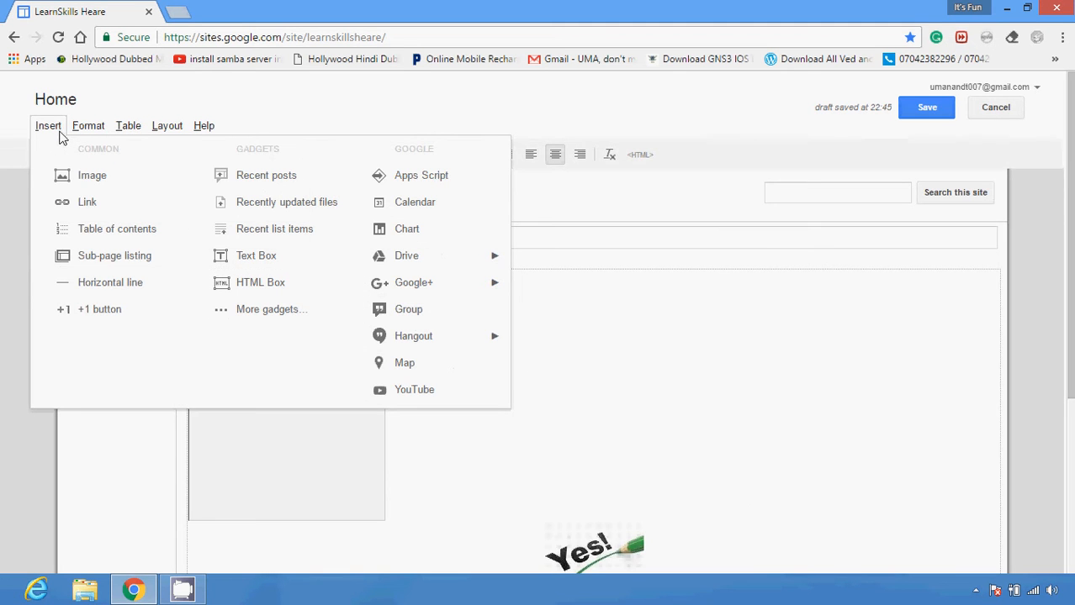
pyautogui.click(101, 310)
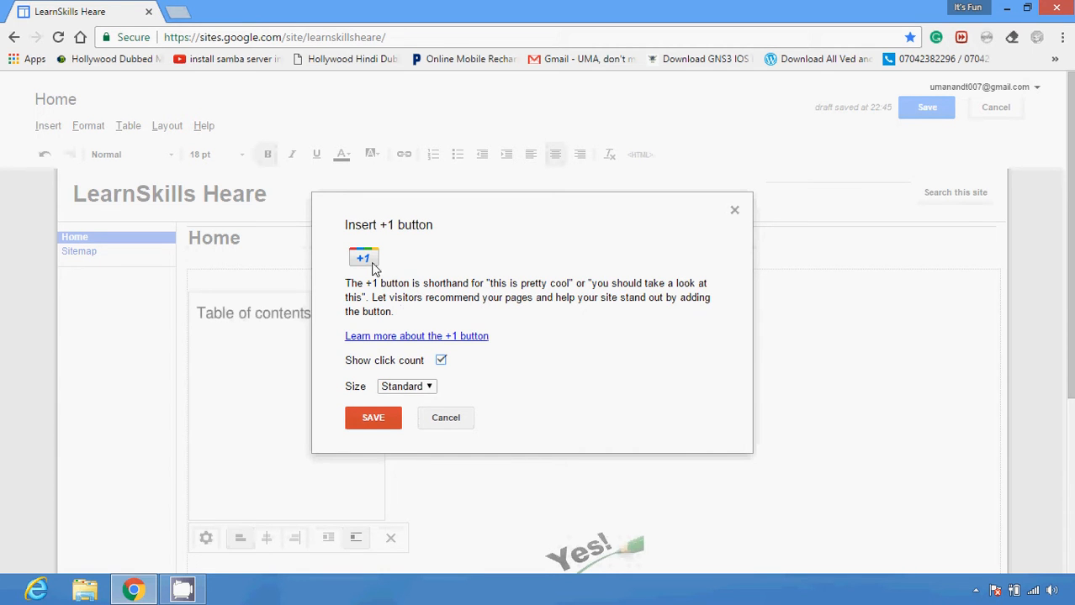
pyautogui.click(372, 417)
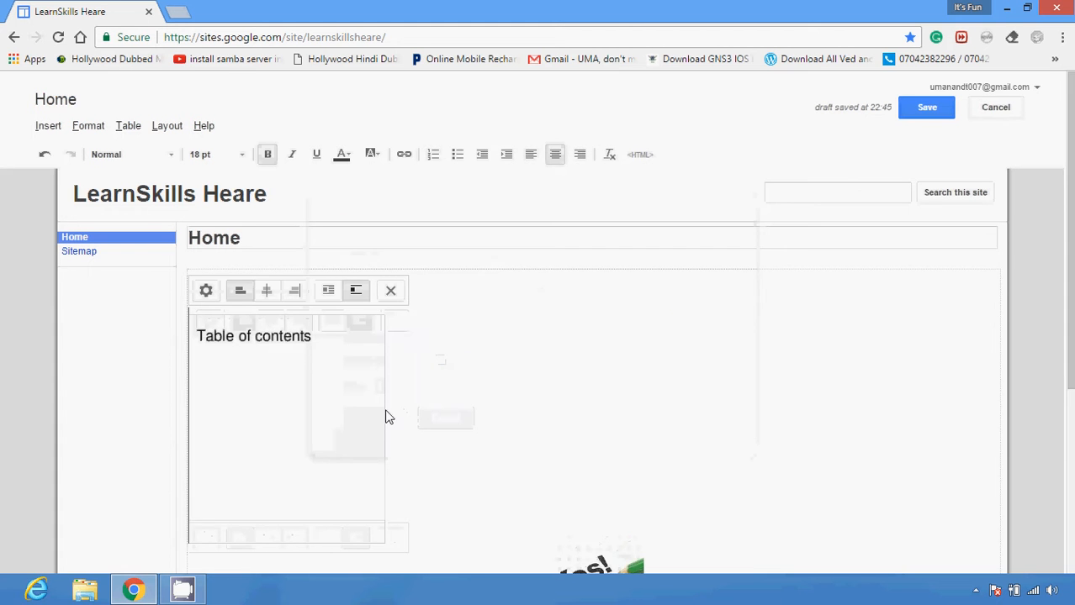
pyautogui.moveTo(1070, 206)
pyautogui.mouseDown()
pyautogui.moveTo(1070, 391)
pyautogui.moveTo(1069, 205)
pyautogui.mouseUp()
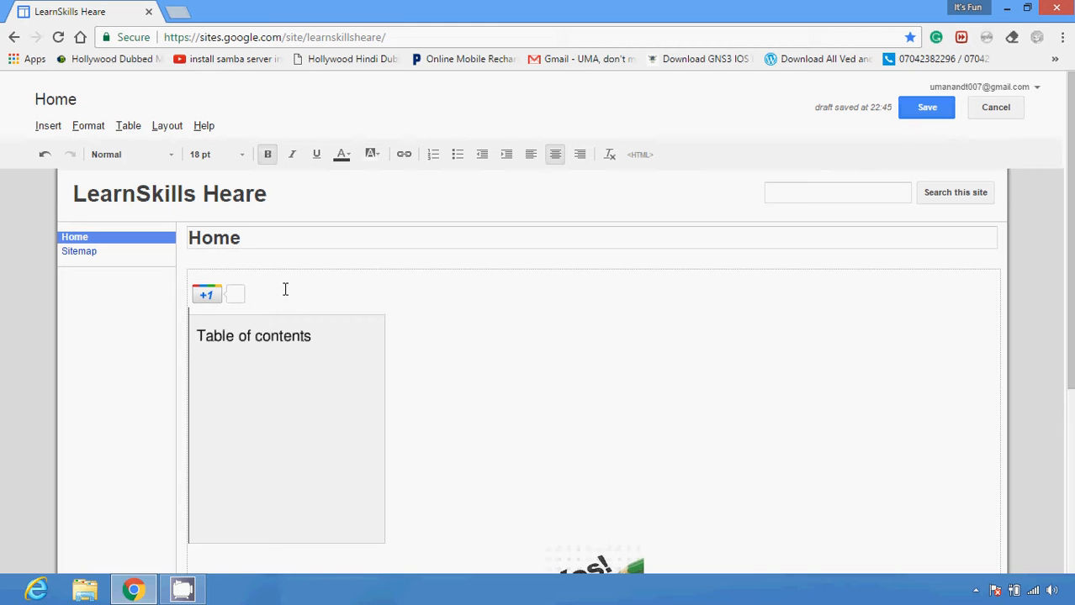
pyautogui.click(48, 126)
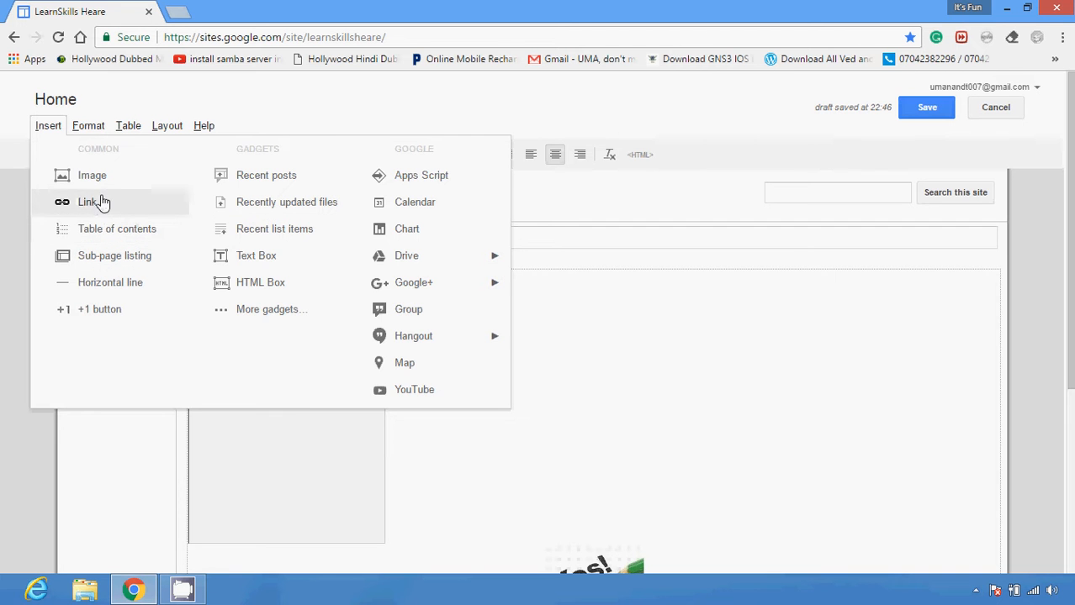
pyautogui.click(392, 92)
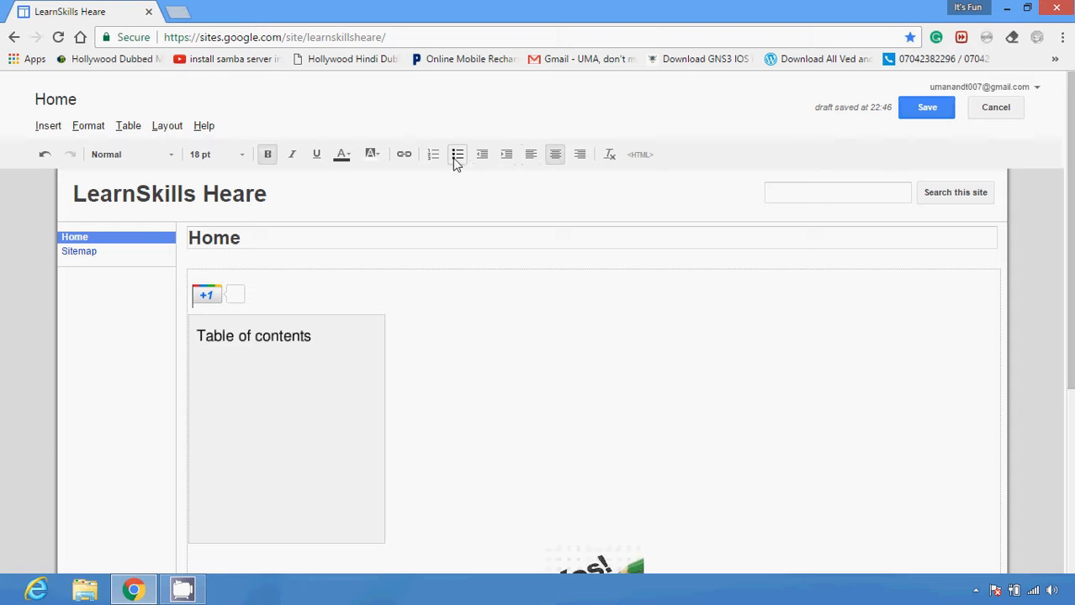
# Set the text highlight colour to light green and the text colour to medium purple
pyautogui.click(373, 155)
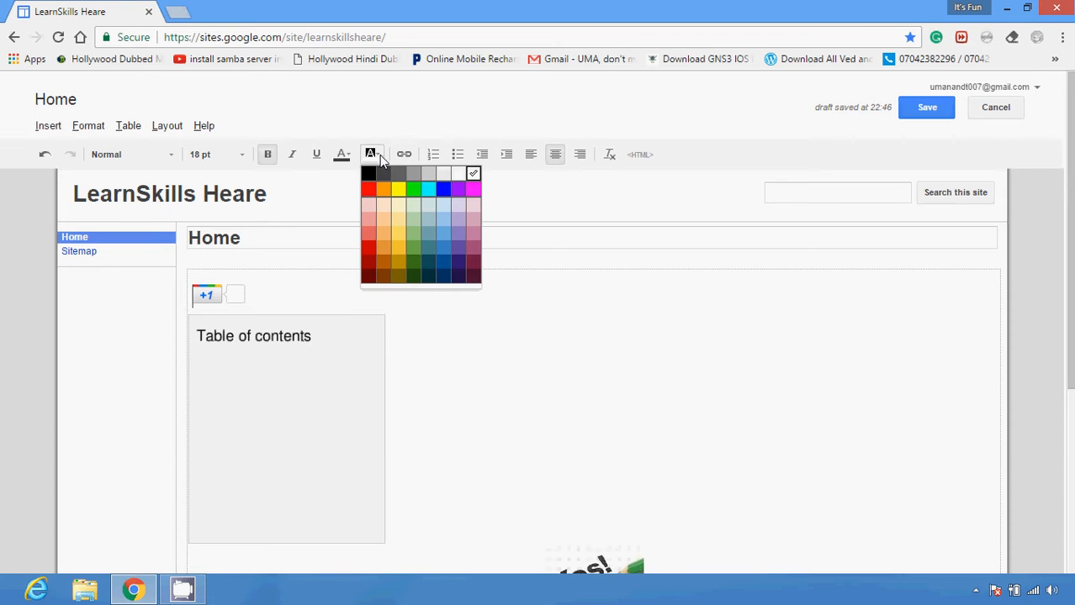
pyautogui.click(414, 225)
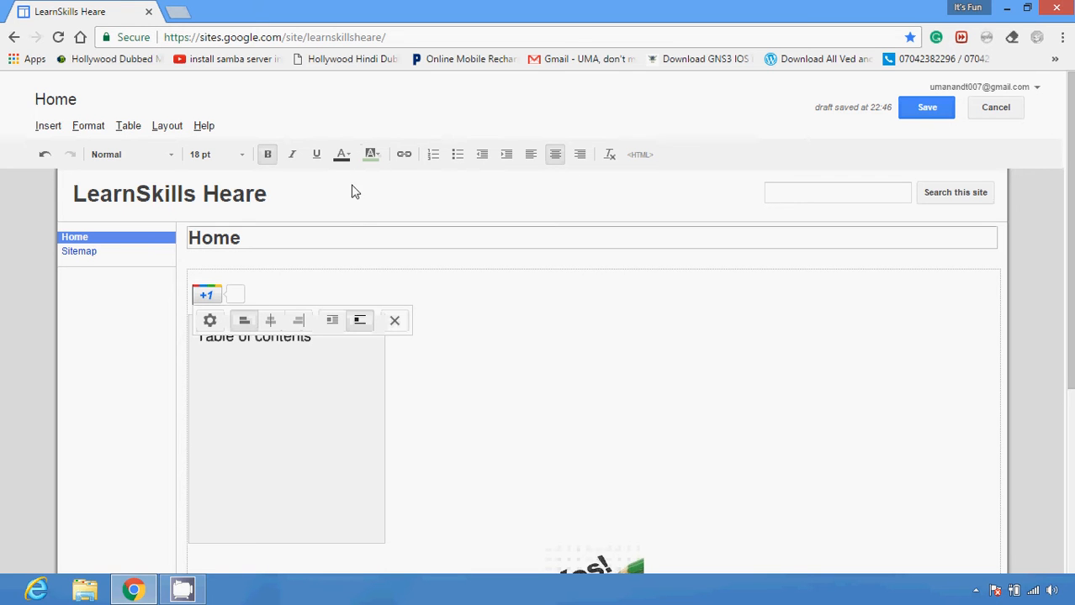
pyautogui.click(341, 156)
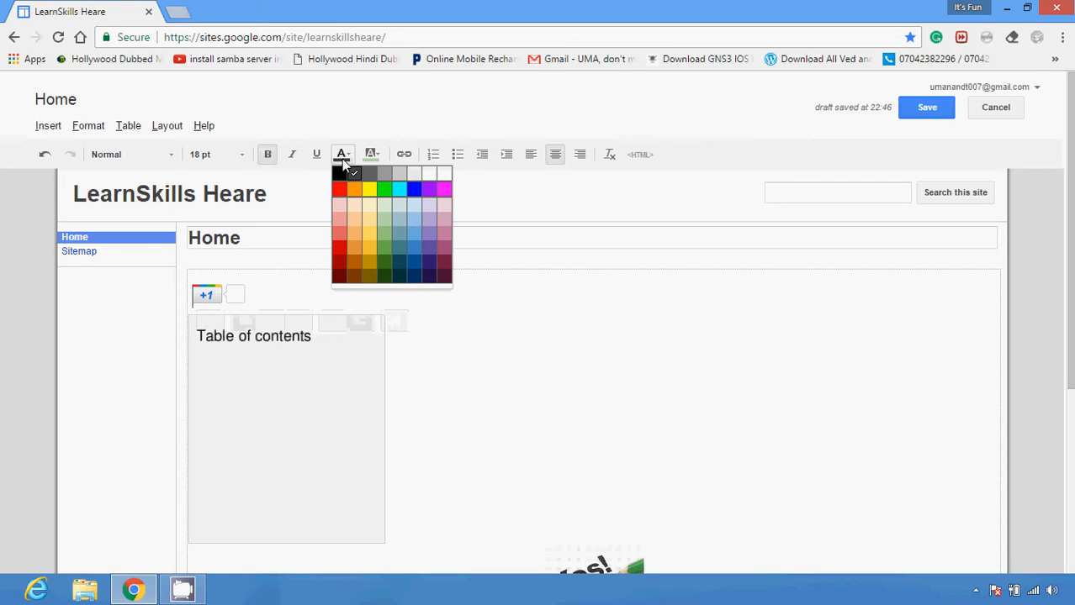
pyautogui.click(429, 235)
pyautogui.click(429, 237)
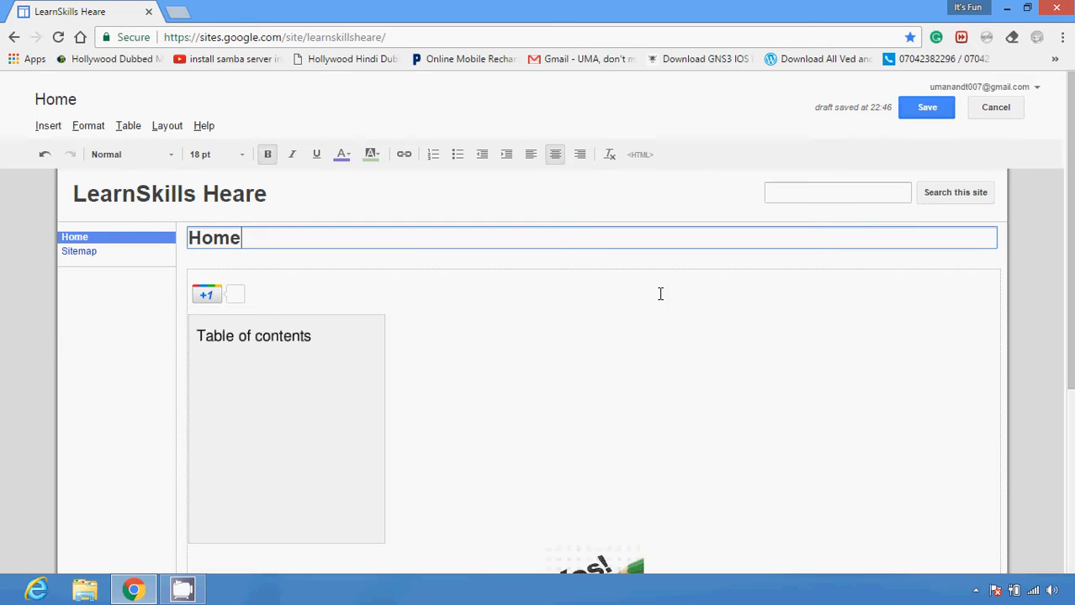
# Examine the available font sizes, font families and heading and text formatting options
pyautogui.click(244, 155)
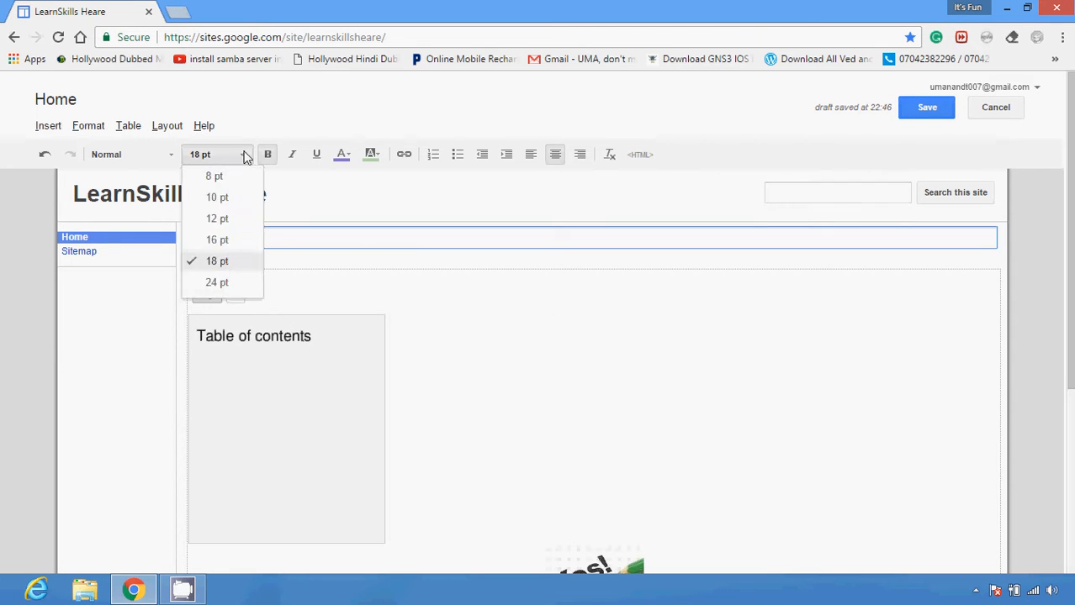
pyautogui.click(331, 196)
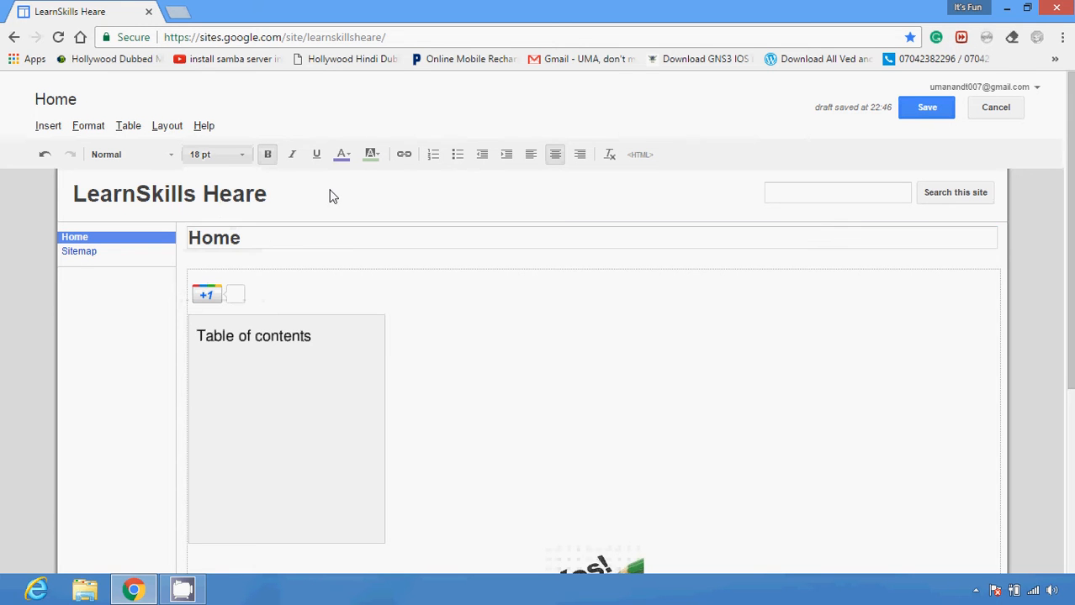
pyautogui.click(221, 160)
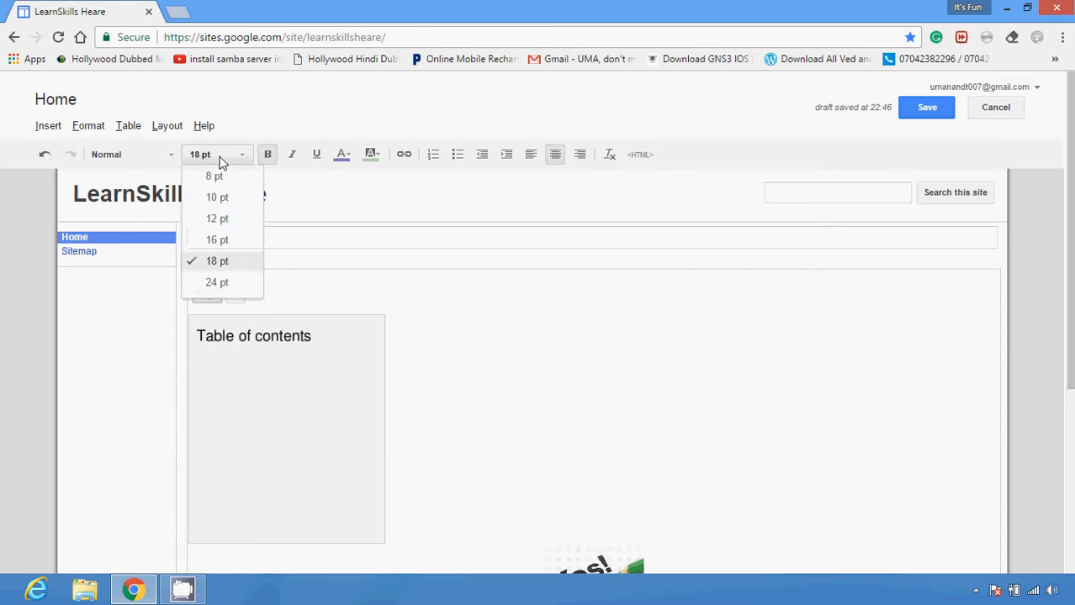
pyautogui.click(221, 160)
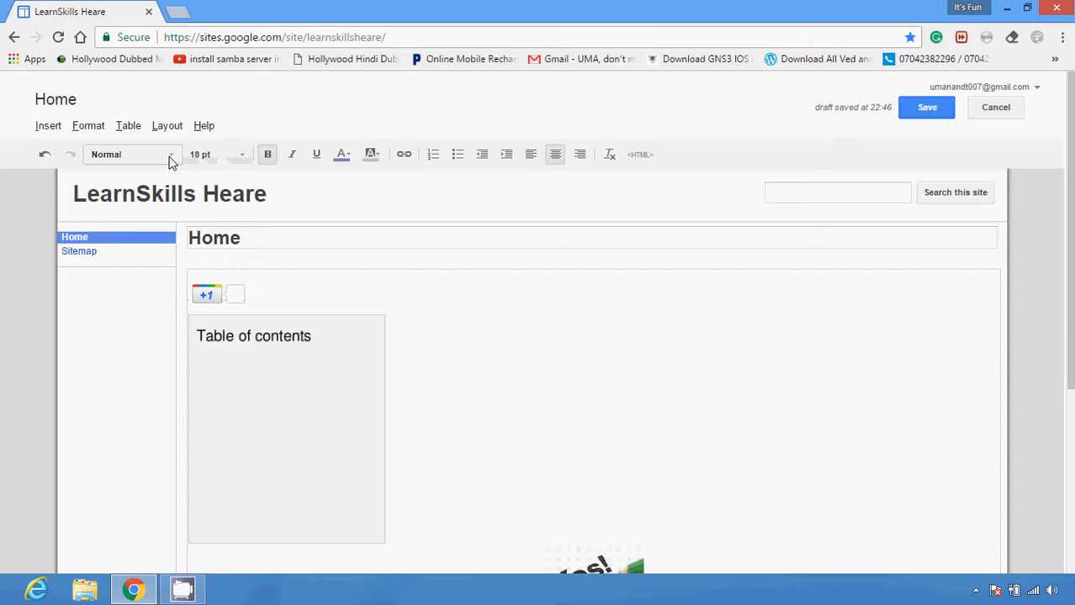
pyautogui.click(171, 160)
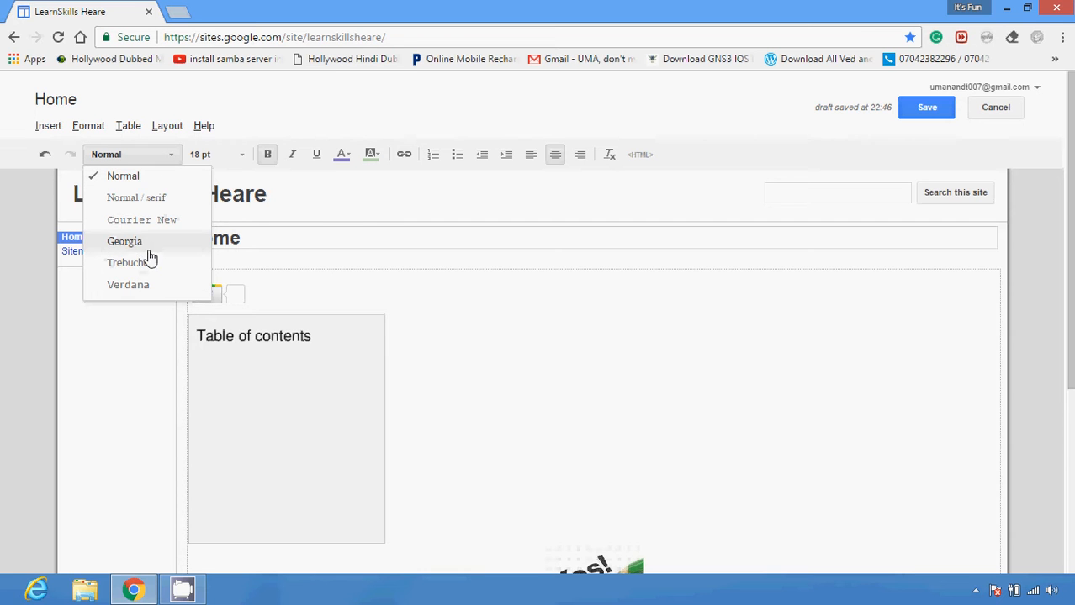
pyautogui.click(383, 212)
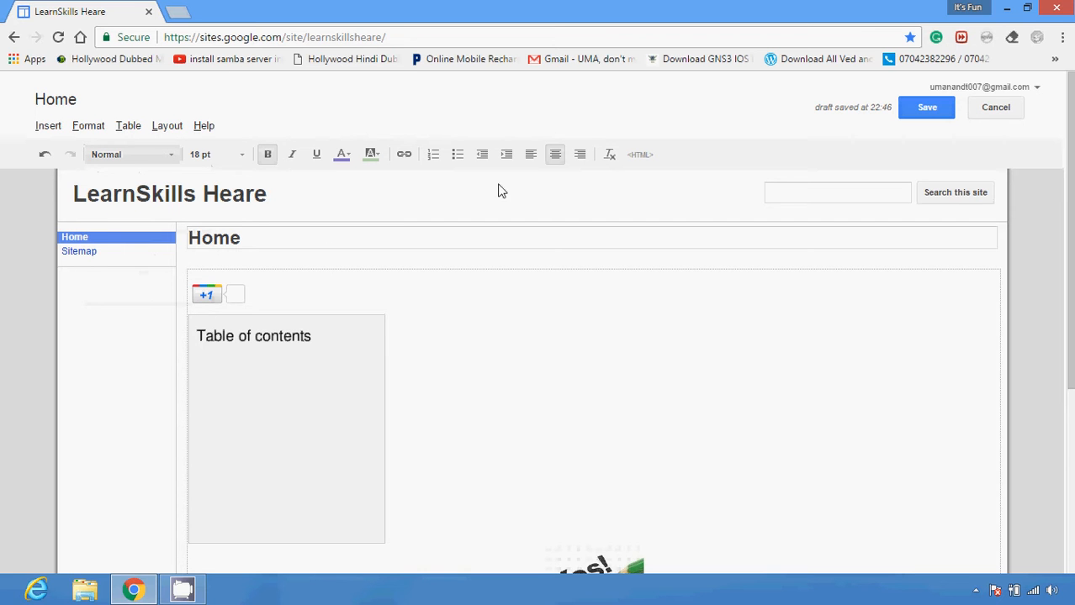
pyautogui.click(89, 127)
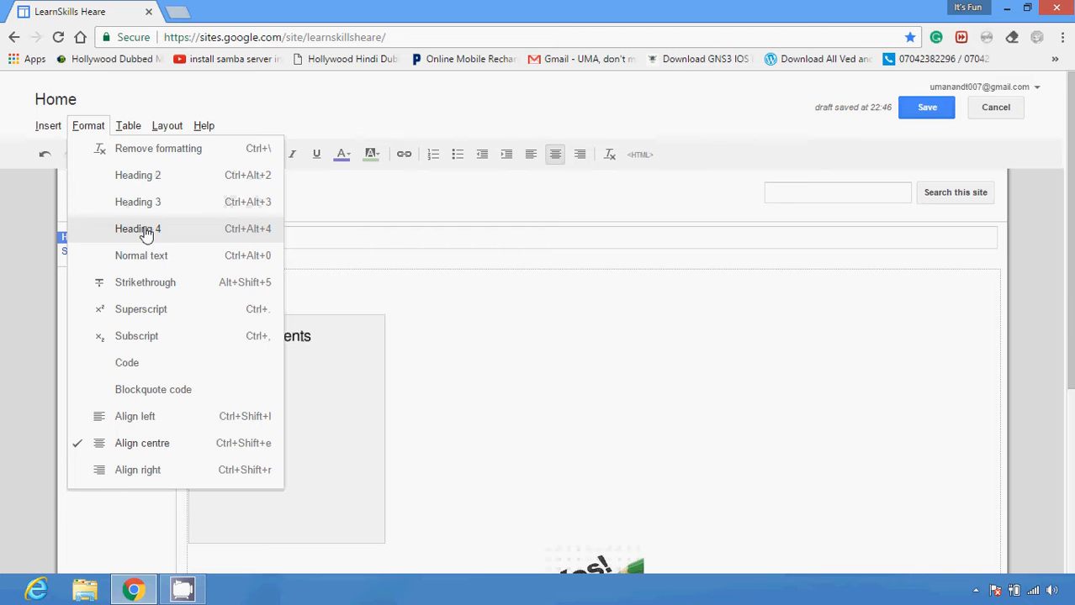
pyautogui.click(611, 161)
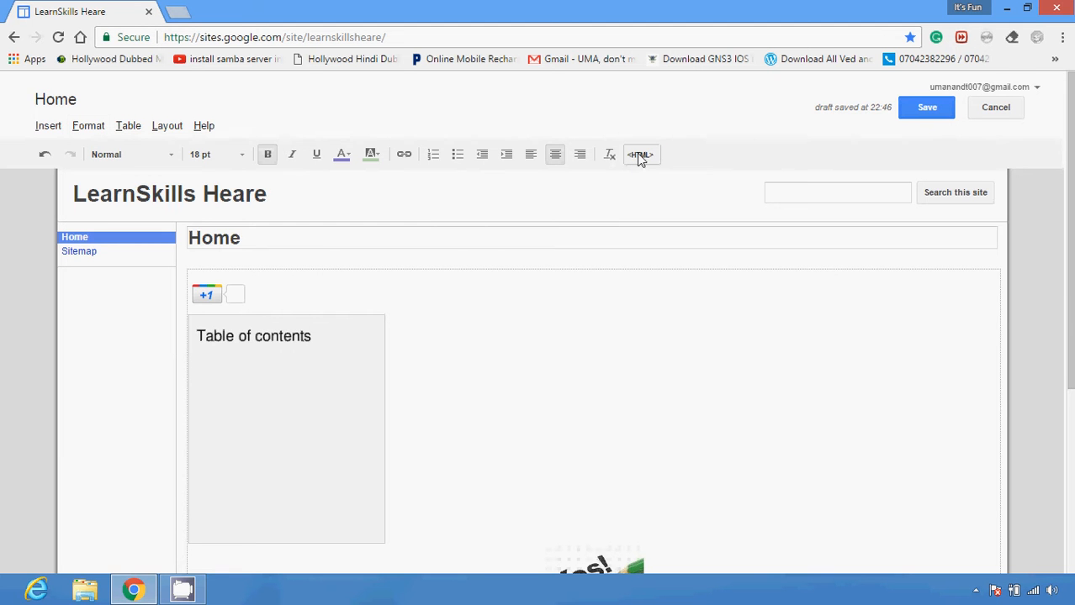
# Add an h2 heading with the person's full name after the h1 block in the page's HTML source and update the page
pyautogui.click(639, 155)
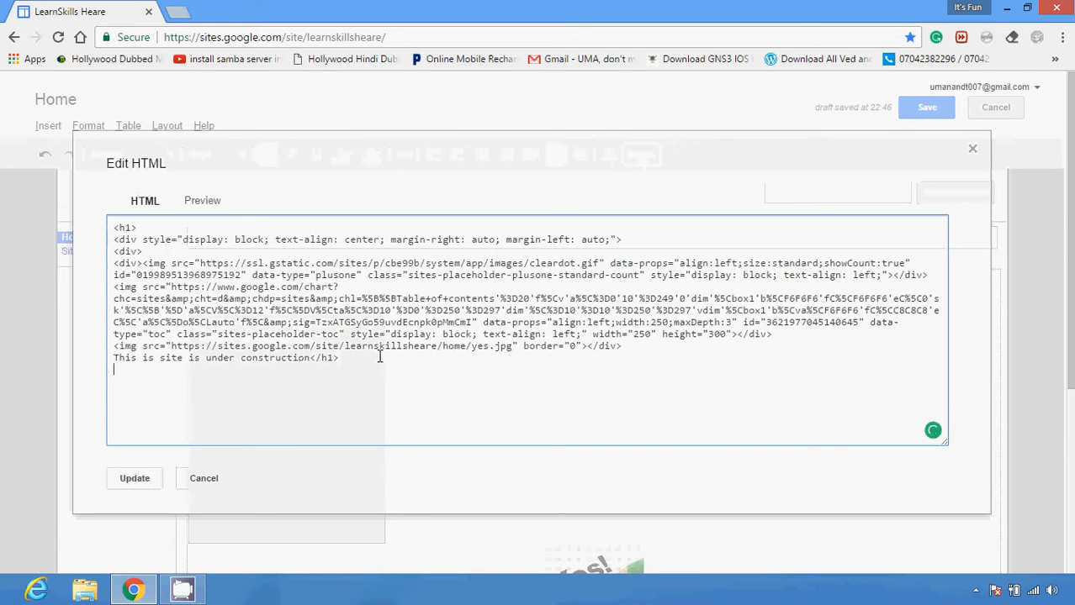
pyautogui.write('<h2>n')
pyautogui.press('BackSpace')
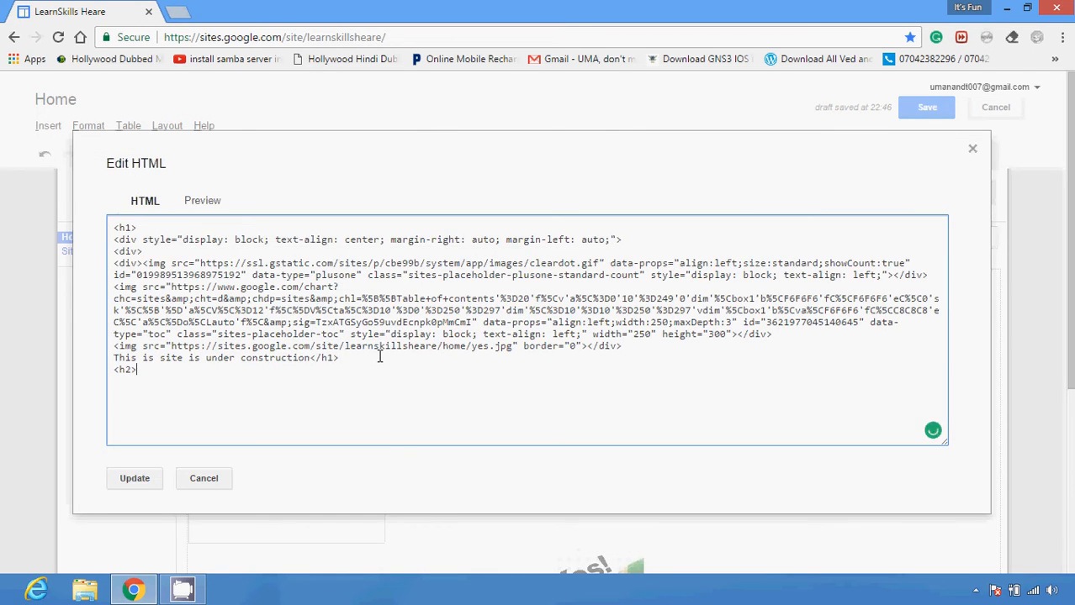
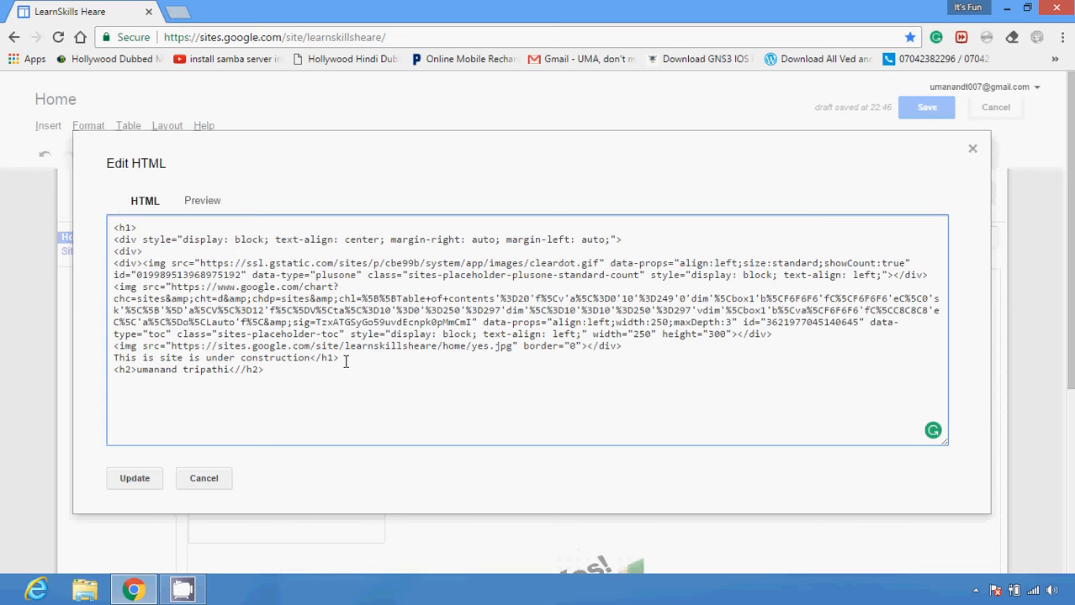
pyautogui.click(134, 478)
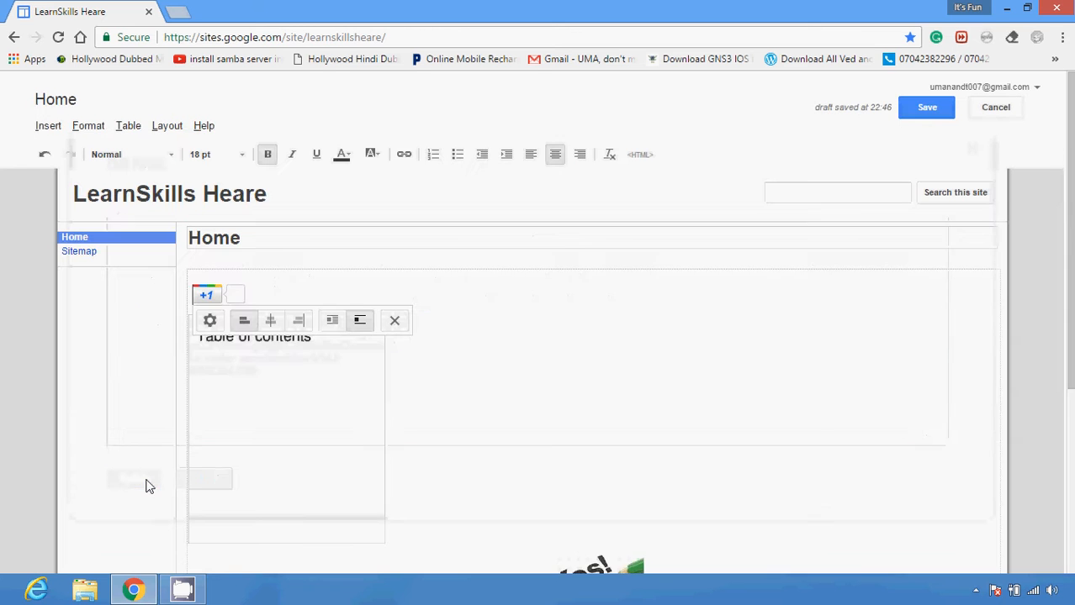
pyautogui.moveTo(1070, 316); pyautogui.dragTo(1069, 426)
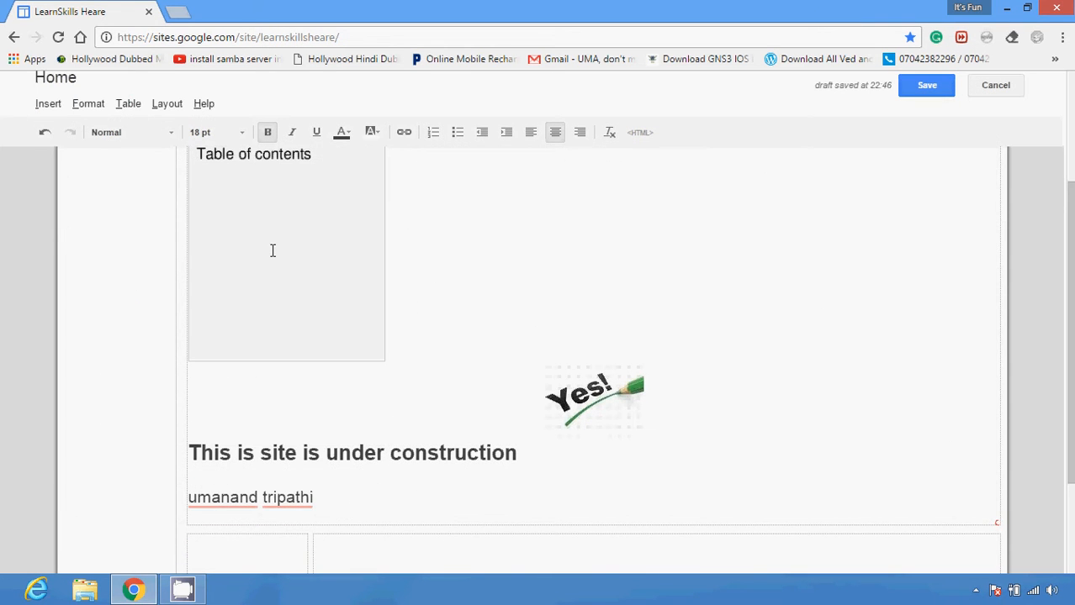
# Turn on Strikethrough and apply Code formatting at the current text position on the Home page
pyautogui.click(95, 109)
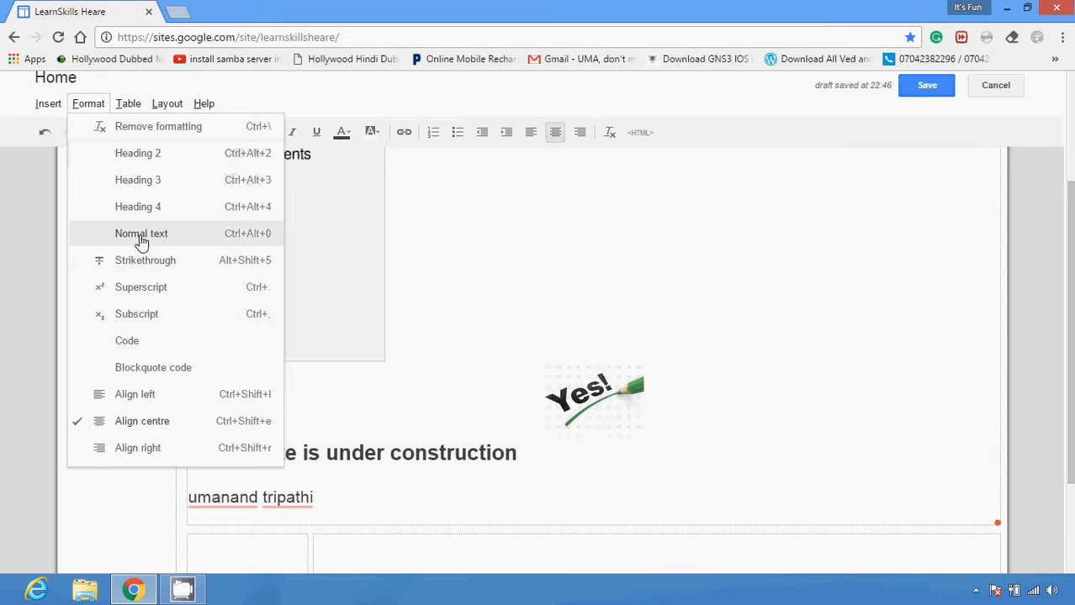
pyautogui.click(153, 267)
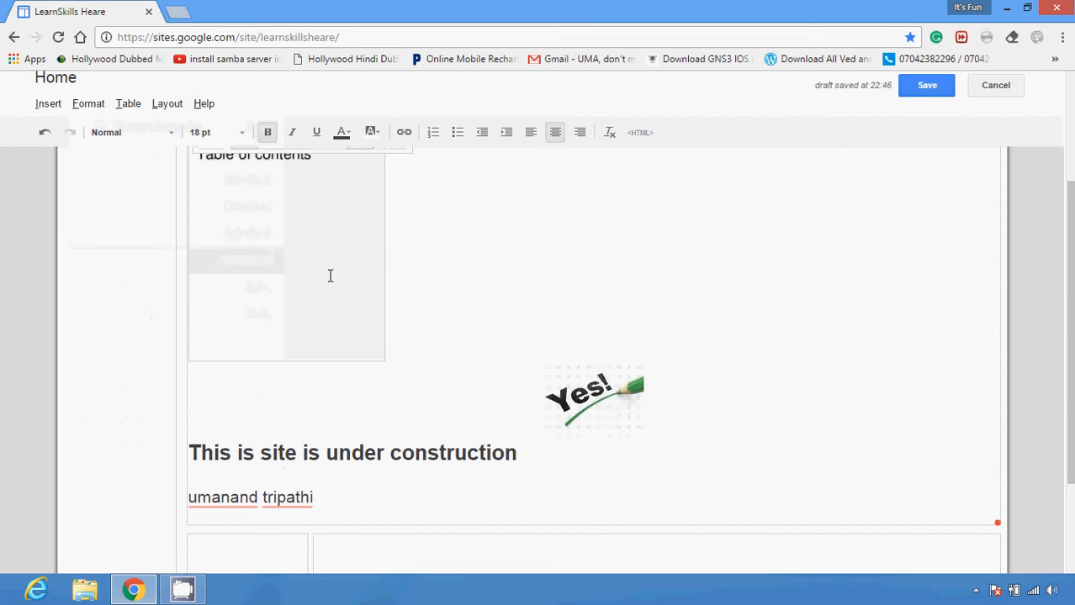
pyautogui.click(91, 107)
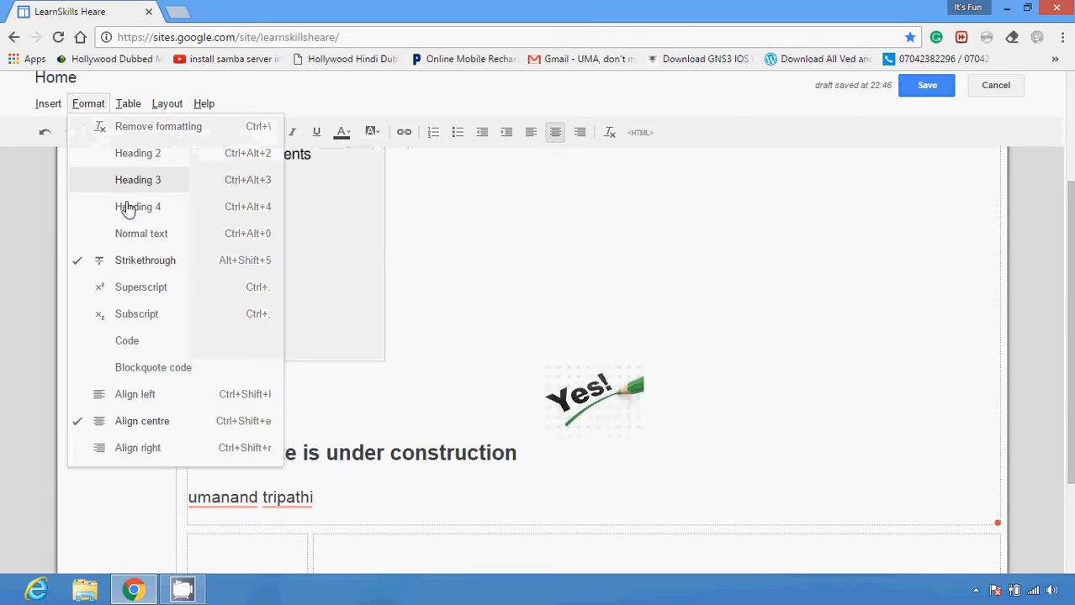
pyautogui.click(141, 347)
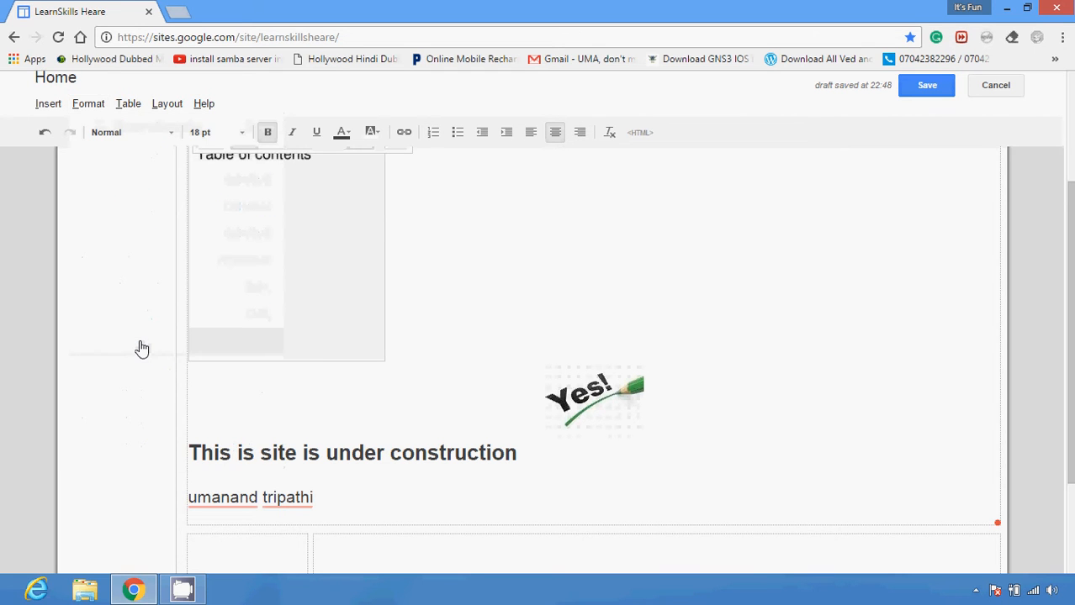
pyautogui.click(86, 107)
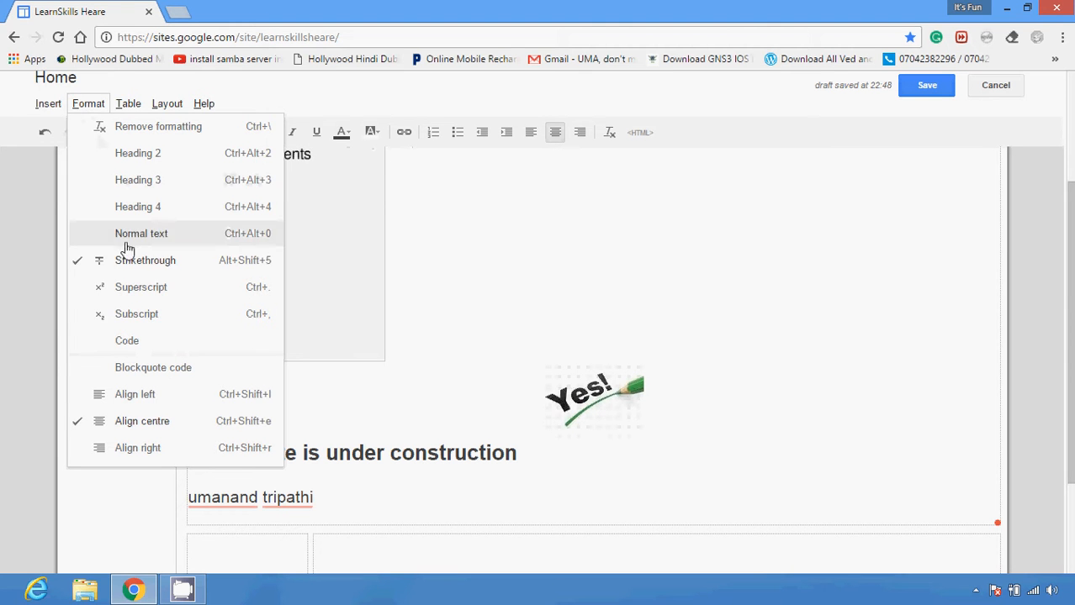
pyautogui.click(130, 341)
pyautogui.click(92, 108)
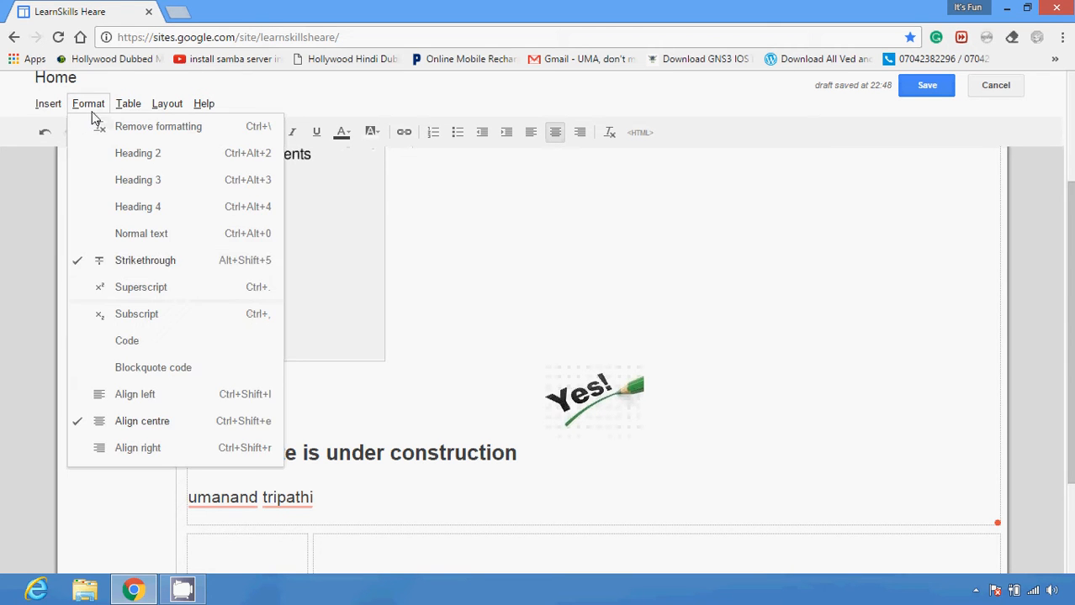
pyautogui.rightClick(125, 330)
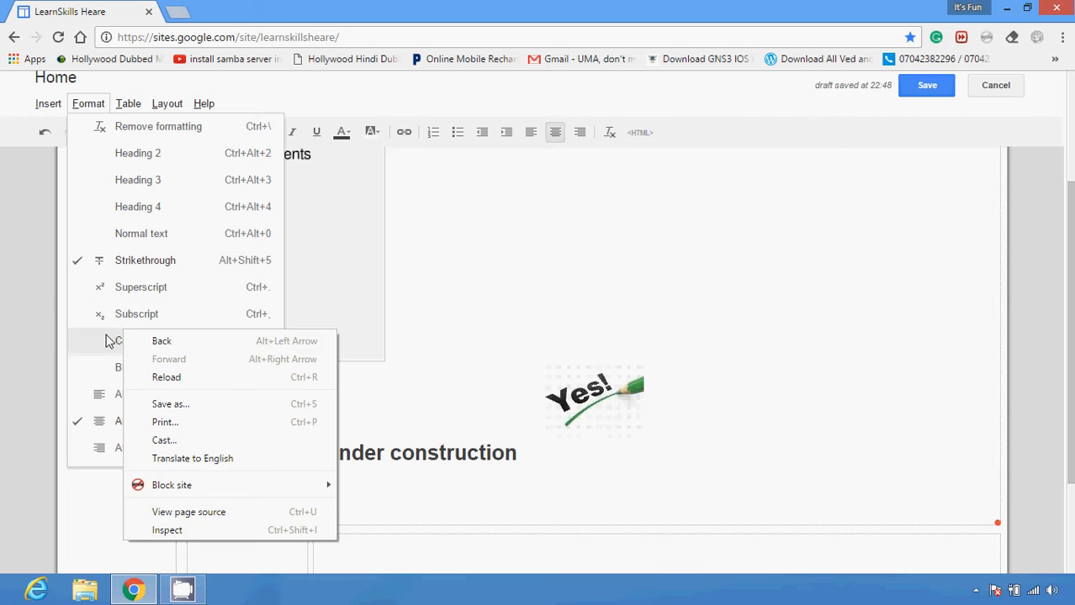
pyautogui.click(106, 336)
pyautogui.click(118, 343)
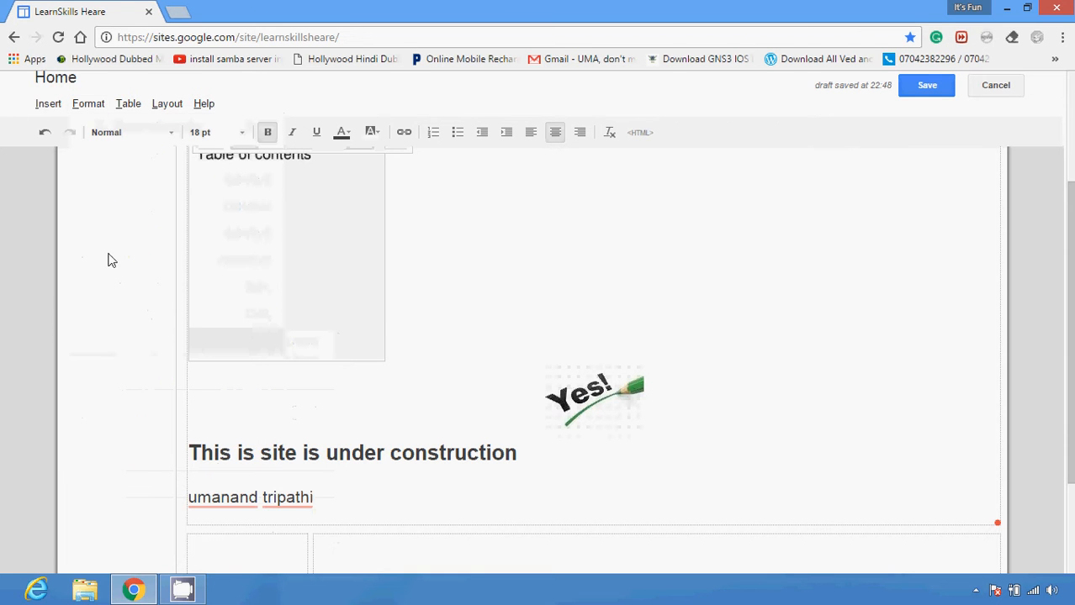
# Examine the available text alignment options and the options for inserting and deleting tables, rows and columns
pyautogui.click(90, 102)
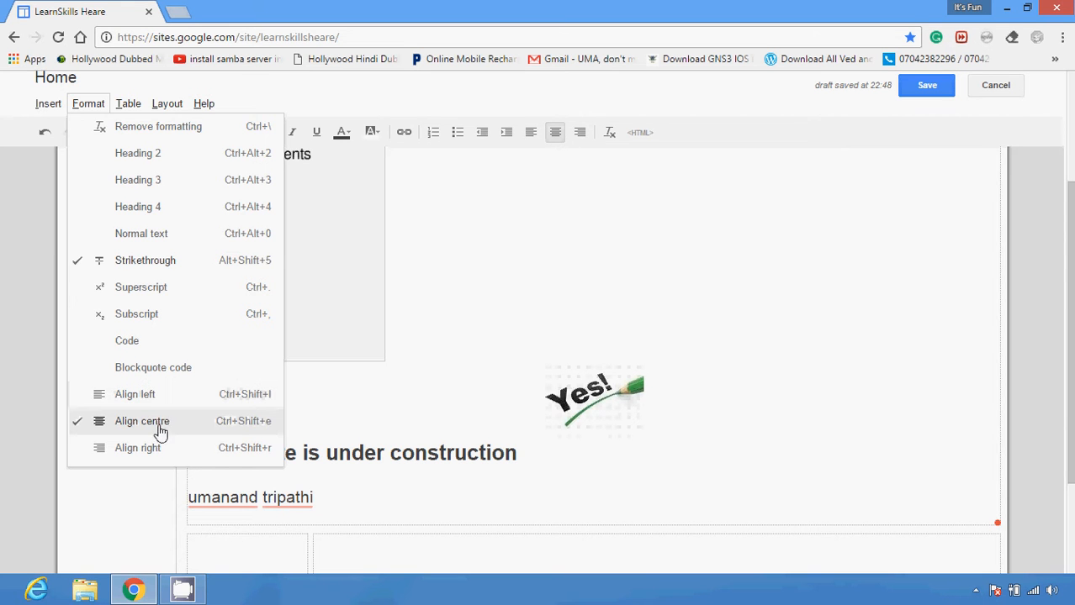
pyautogui.click(378, 174)
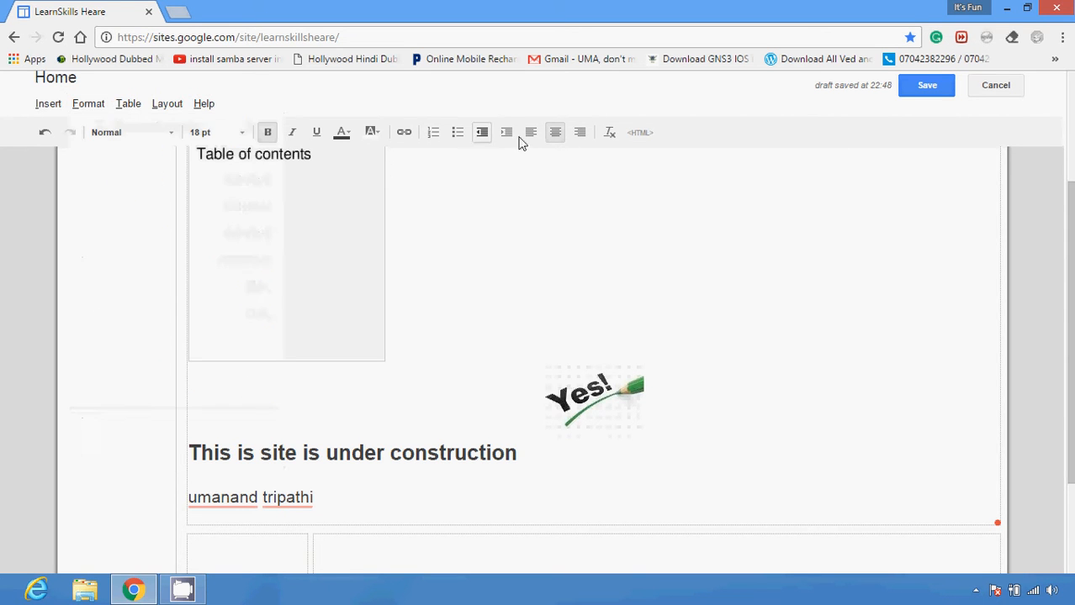
pyautogui.click(133, 103)
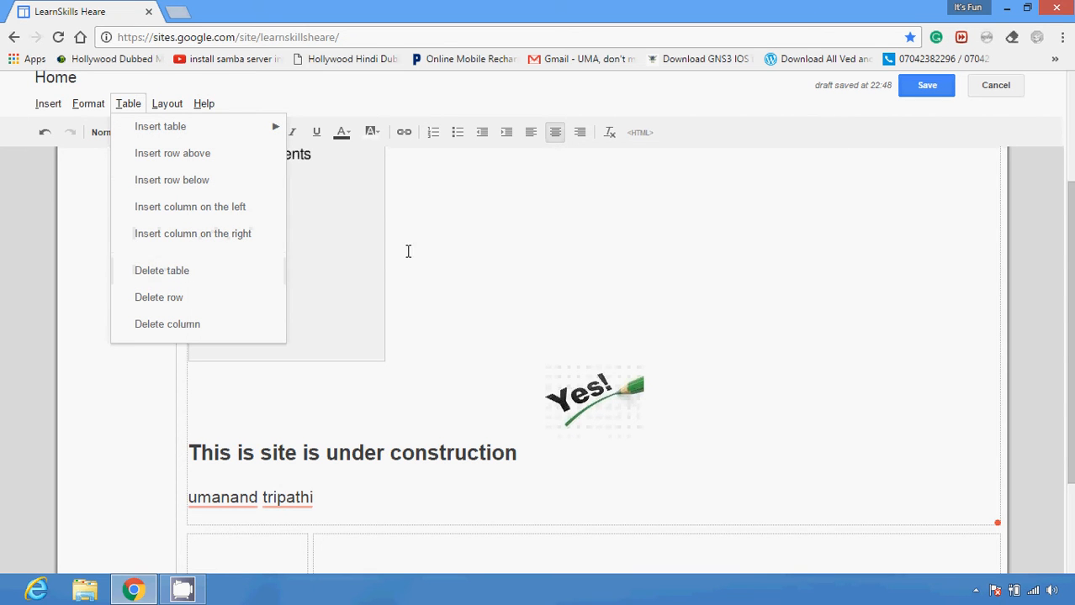
pyautogui.click(164, 105)
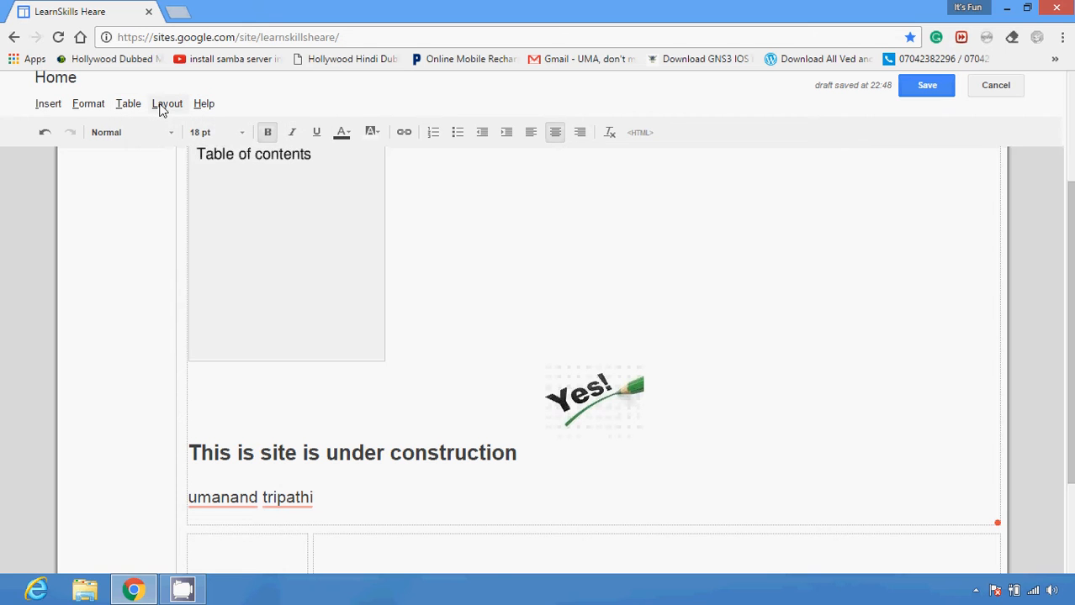
# Change the page layout to Left and right sidebars and check both side columns below the main content
pyautogui.click(164, 106)
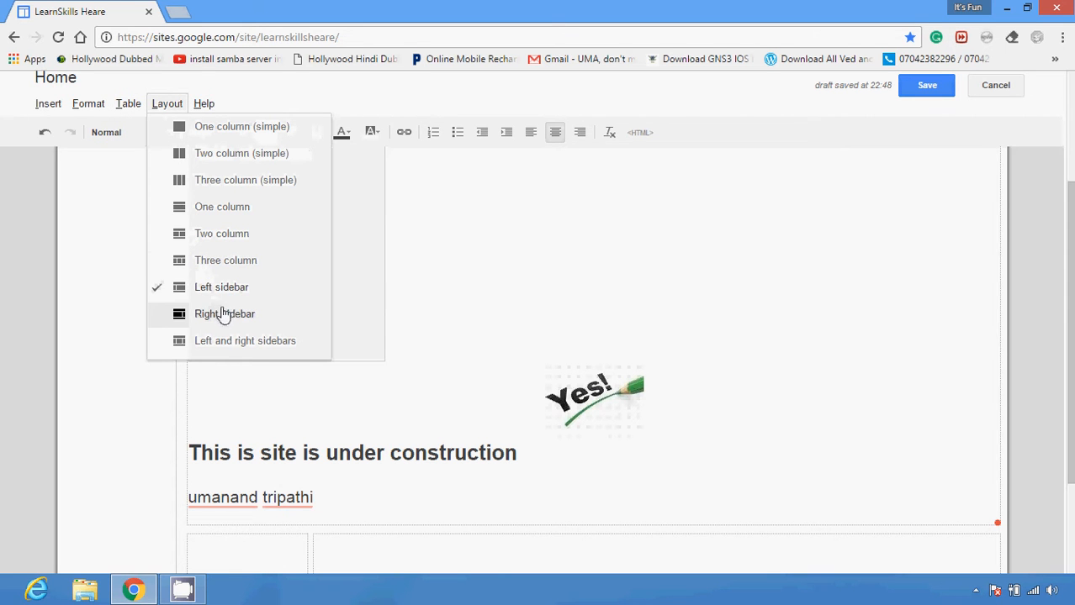
pyautogui.click(237, 343)
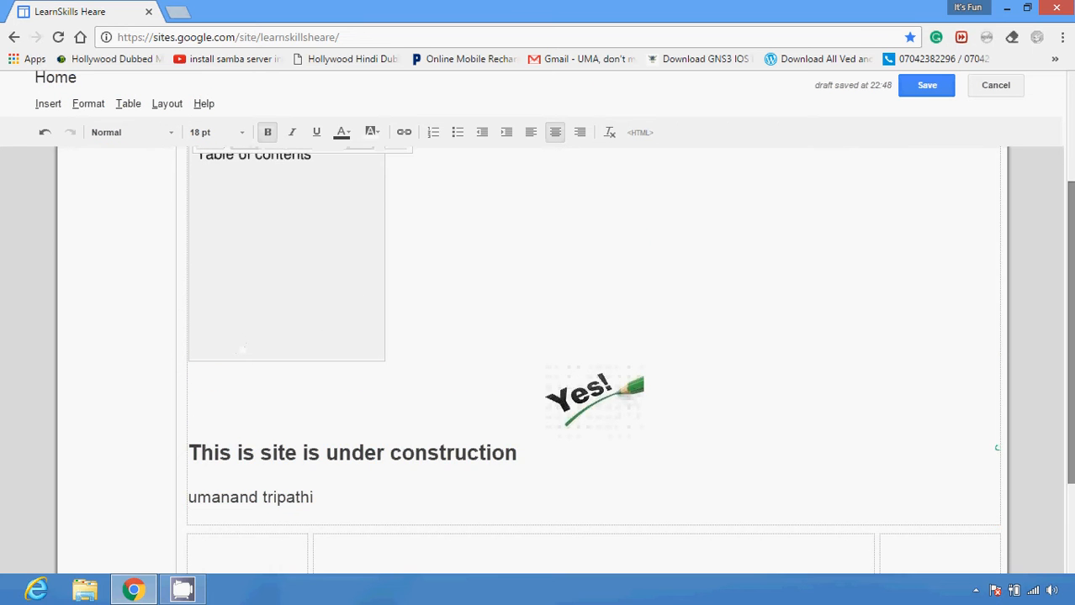
pyautogui.scroll(-3, 589, 336)
pyautogui.click(247, 430)
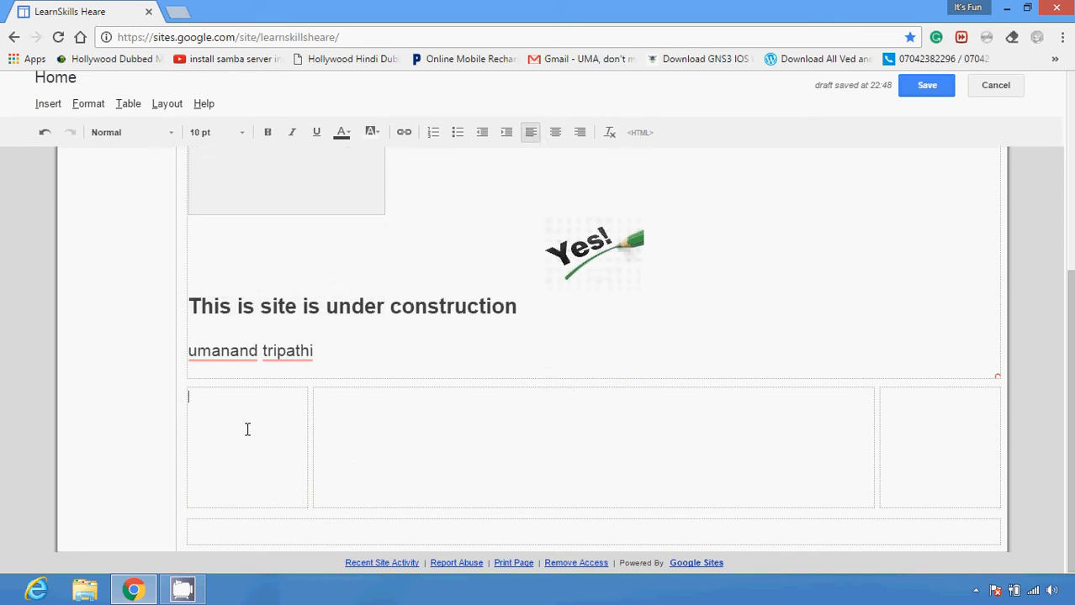
pyautogui.click(914, 418)
pyautogui.moveTo(1071, 403); pyautogui.dragTo(1071, 212)
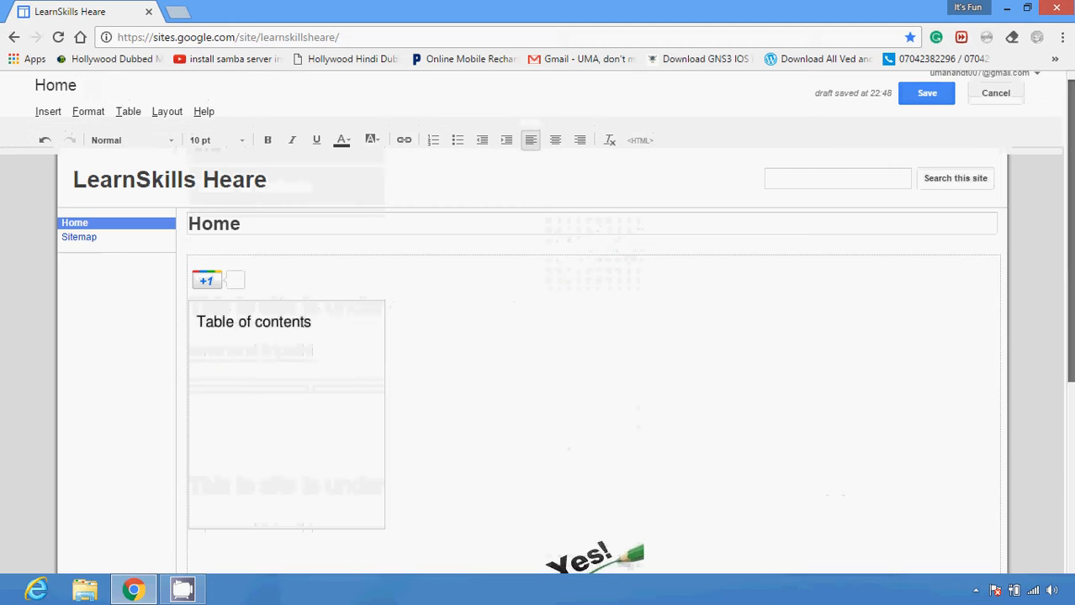
# Undo the last layout change and check the columns below the main content
pyautogui.click(167, 113)
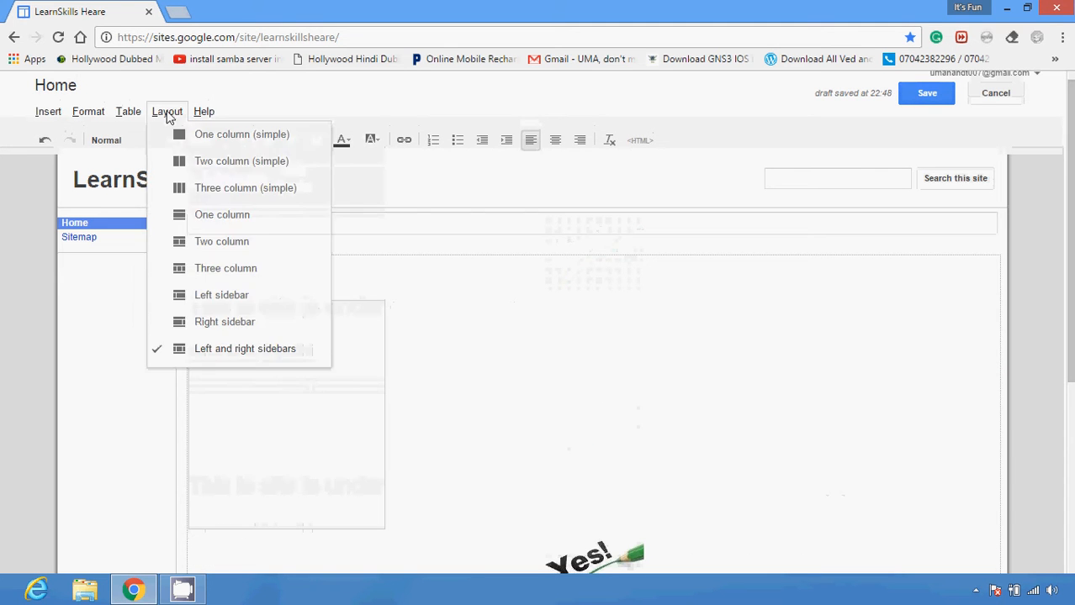
pyautogui.click(167, 113)
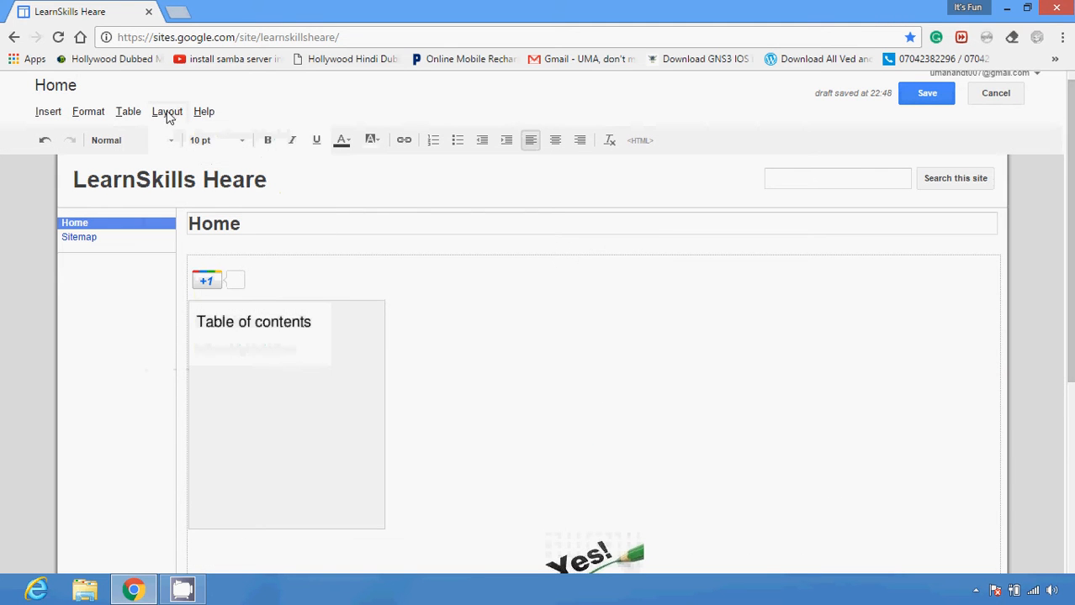
pyautogui.click(44, 141)
pyautogui.click(44, 141)
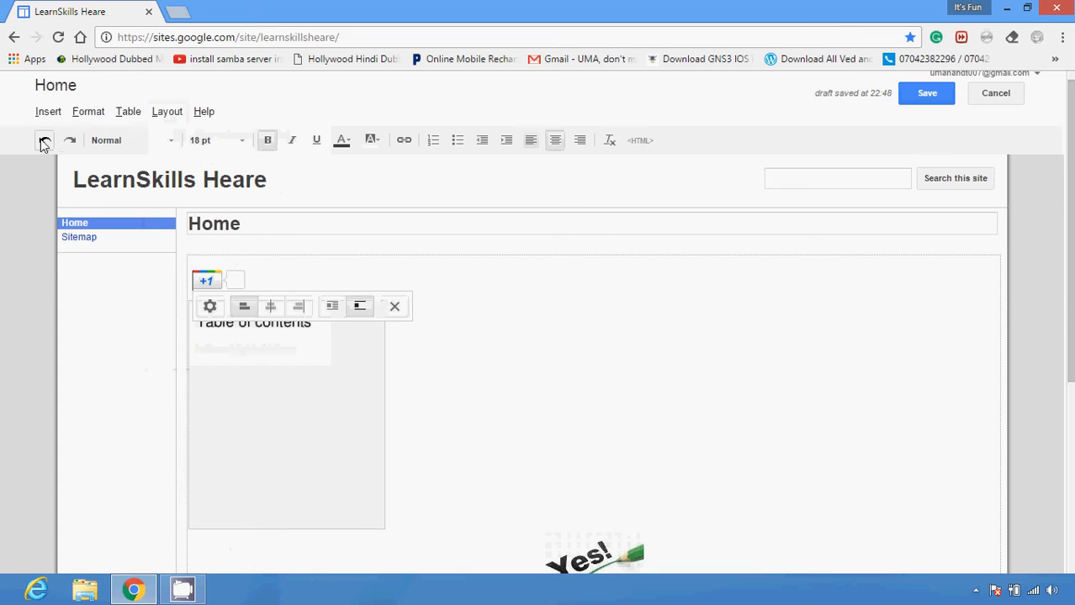
pyautogui.scroll(-3, 1030, 241)
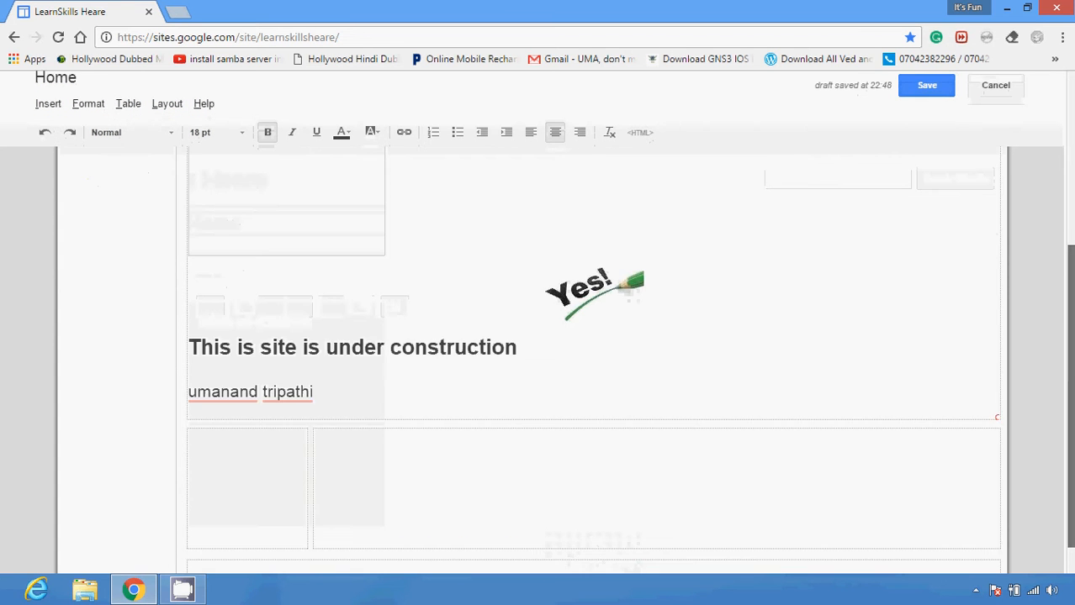
# Save the edited Home page and check the published result
pyautogui.scroll(4, 964, 199)
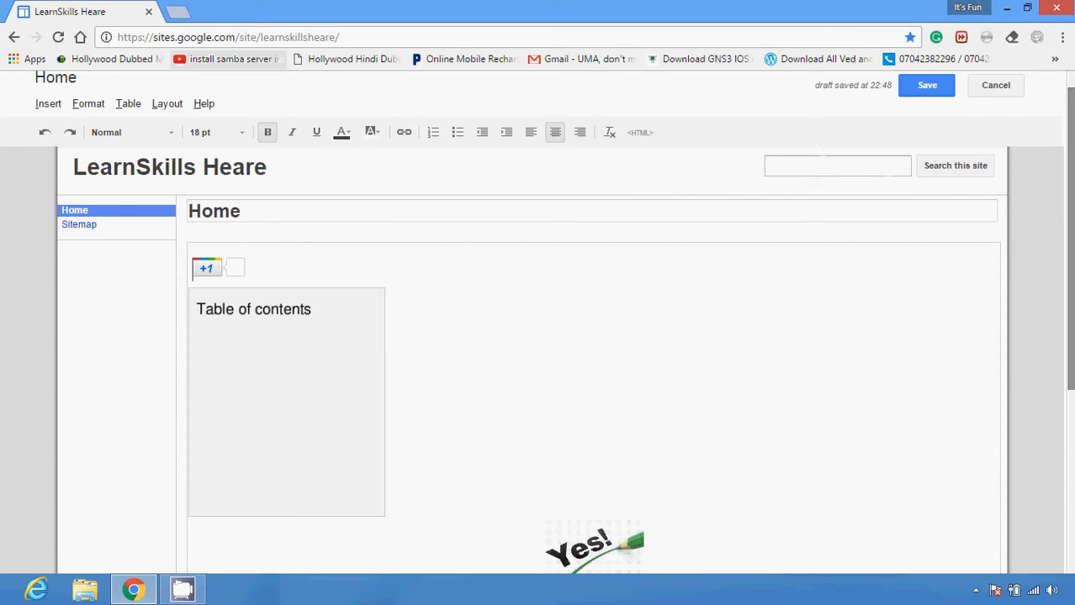
pyautogui.moveTo(1071, 206); pyautogui.dragTo(1070, 189)
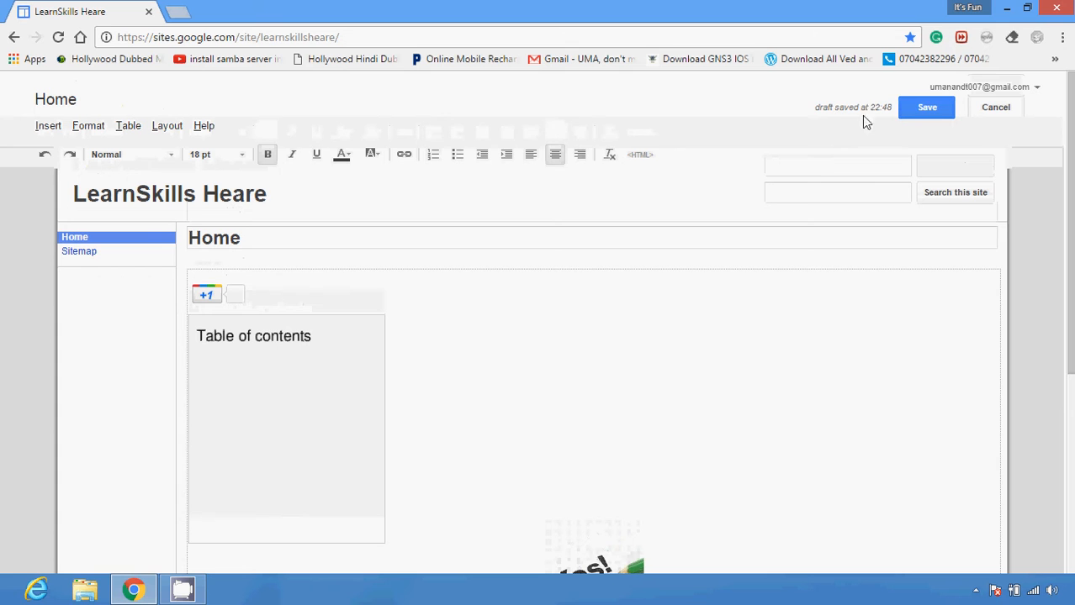
pyautogui.click(921, 110)
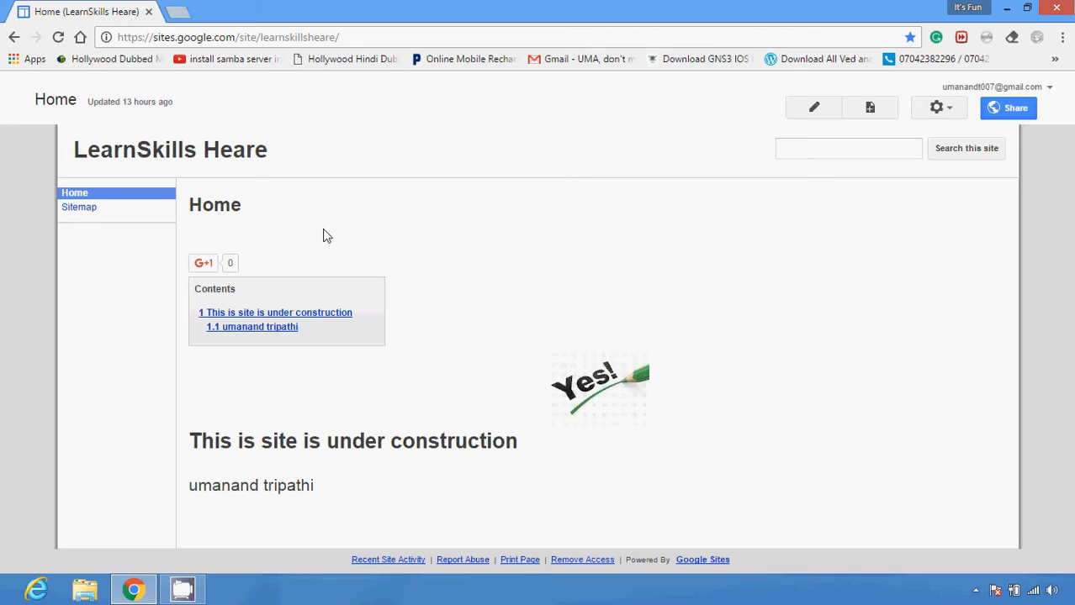
pyautogui.moveTo(617, 307); pyautogui.dragTo(970, 292)
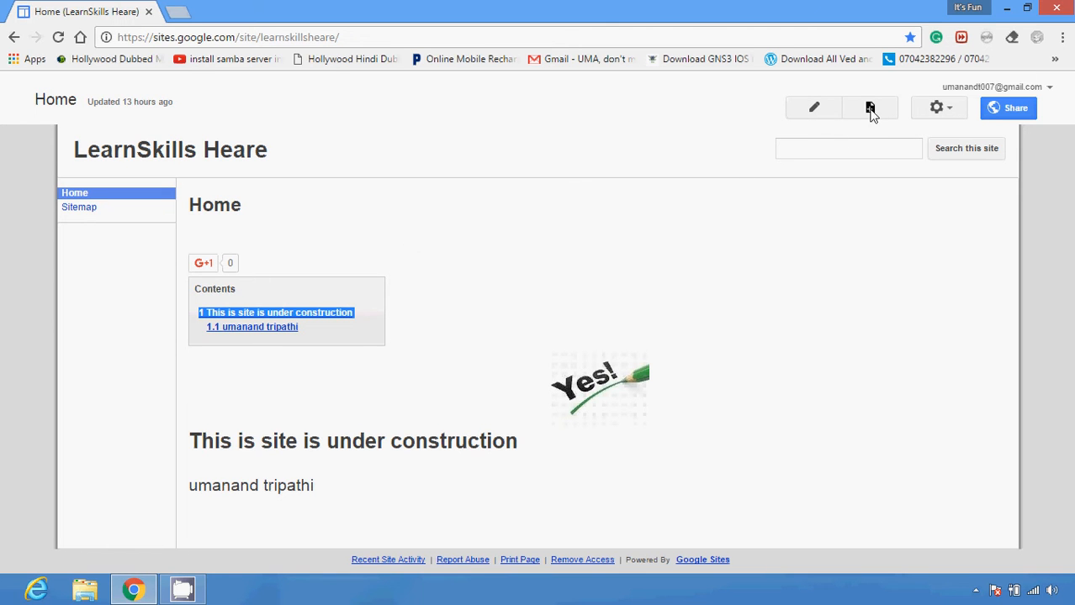
# Open the Home page's revision history, and view the site's page templates in a new browser tab
pyautogui.click(958, 112)
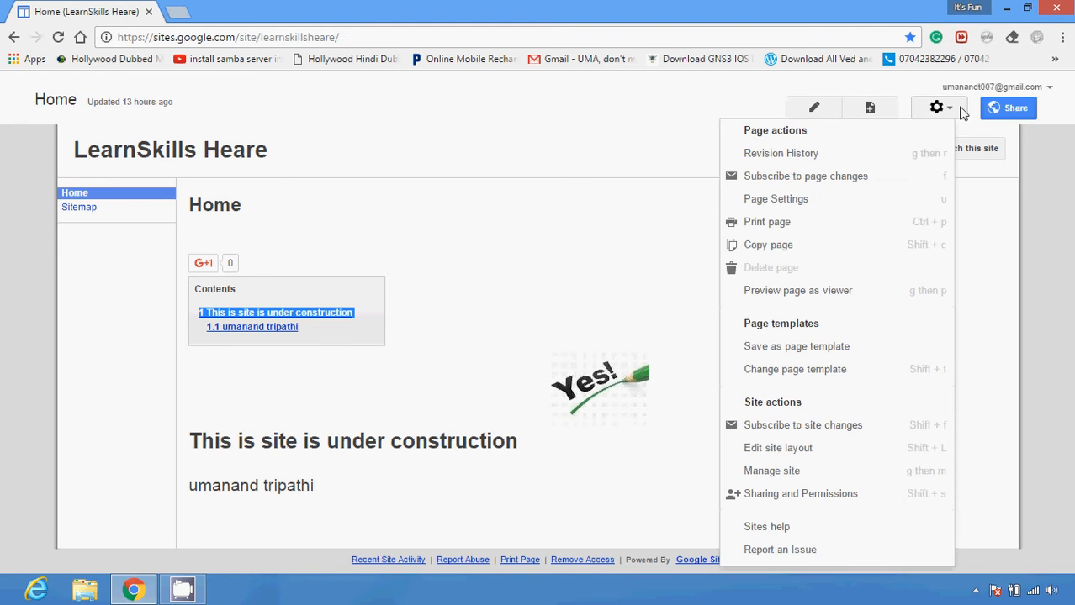
pyautogui.click(770, 154)
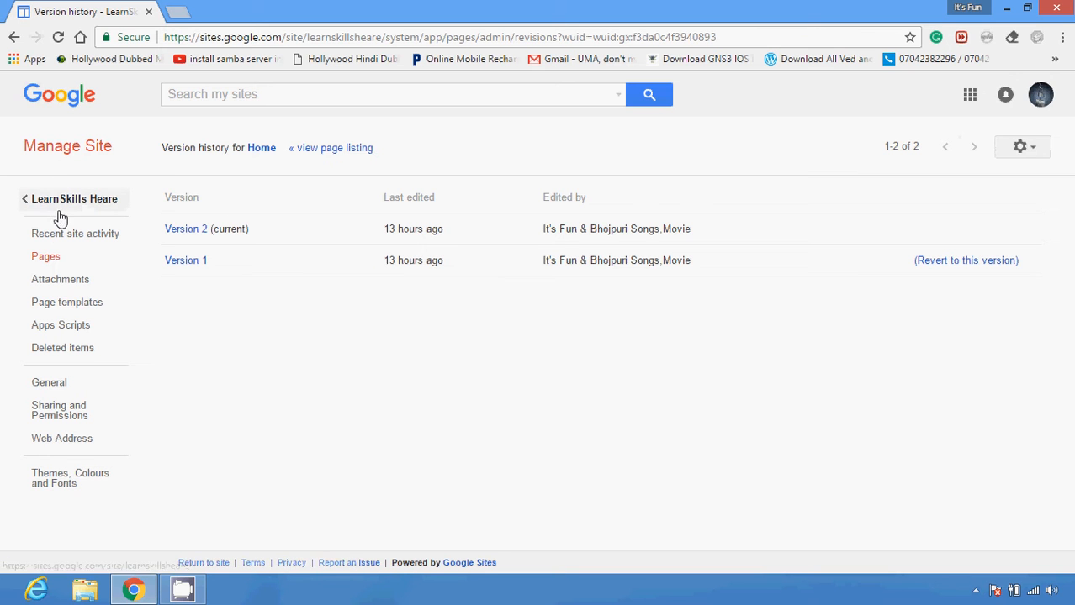
pyautogui.rightClick(76, 300)
pyautogui.click(113, 311)
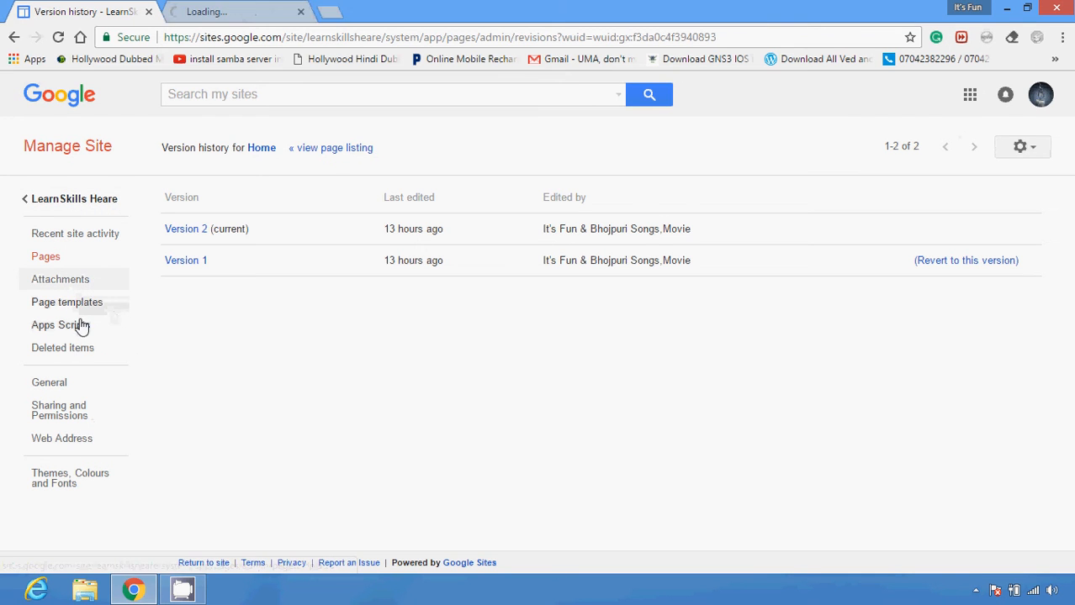
pyautogui.click(237, 10)
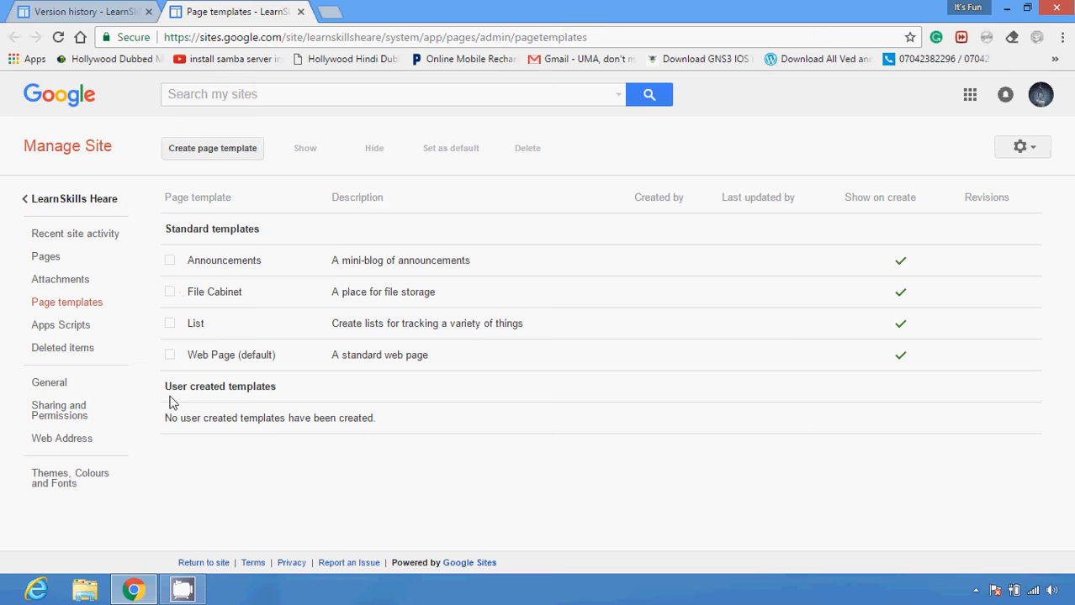
# Open the site's Apps Scripts page in a new browser tab and add a new script
pyautogui.click(71, 324)
pyautogui.rightClick(84, 327)
pyautogui.click(92, 333)
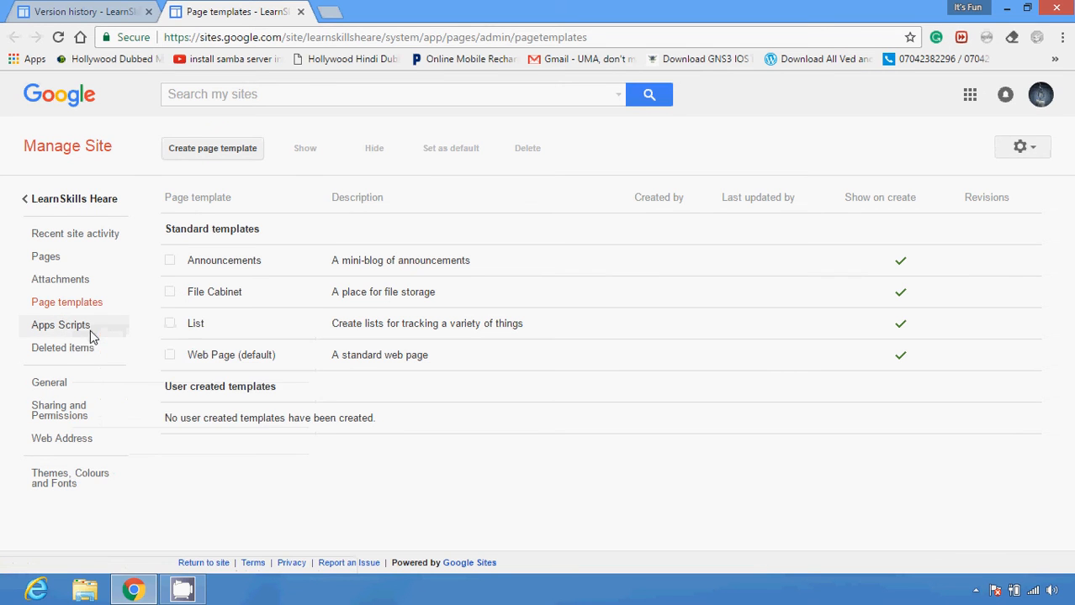
pyautogui.click(361, 10)
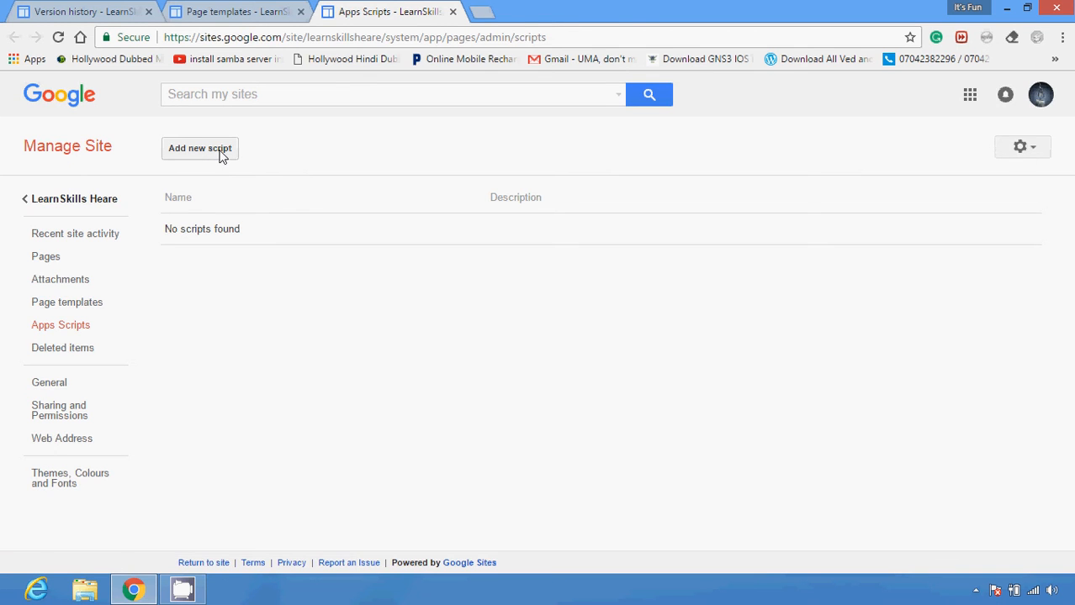
pyautogui.click(221, 153)
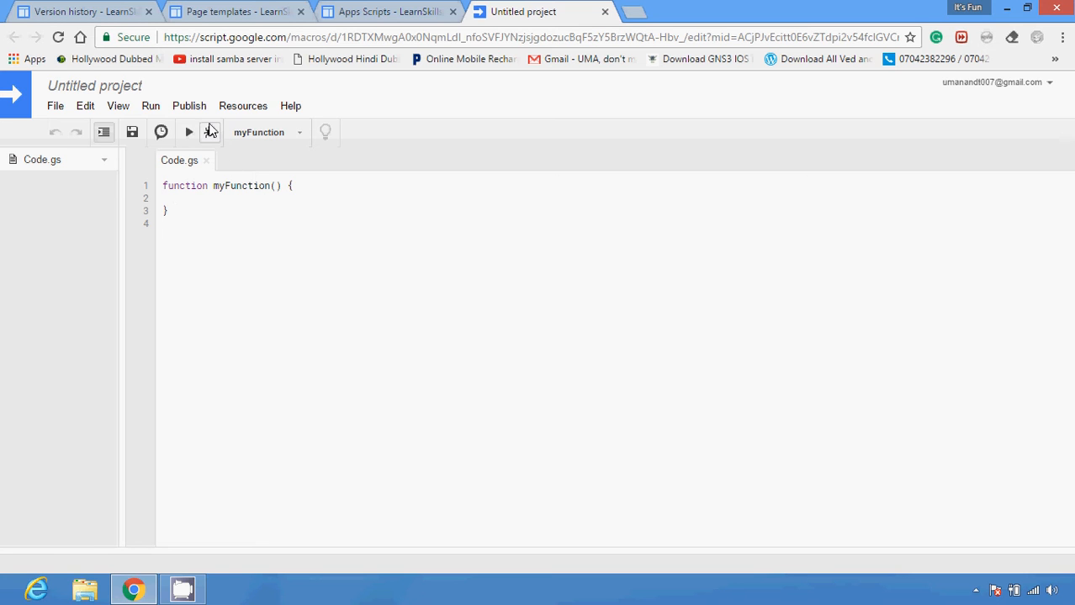
# Try to debug myFunction without saving the project, and examine the script's resource and publishing options
pyautogui.click(210, 133)
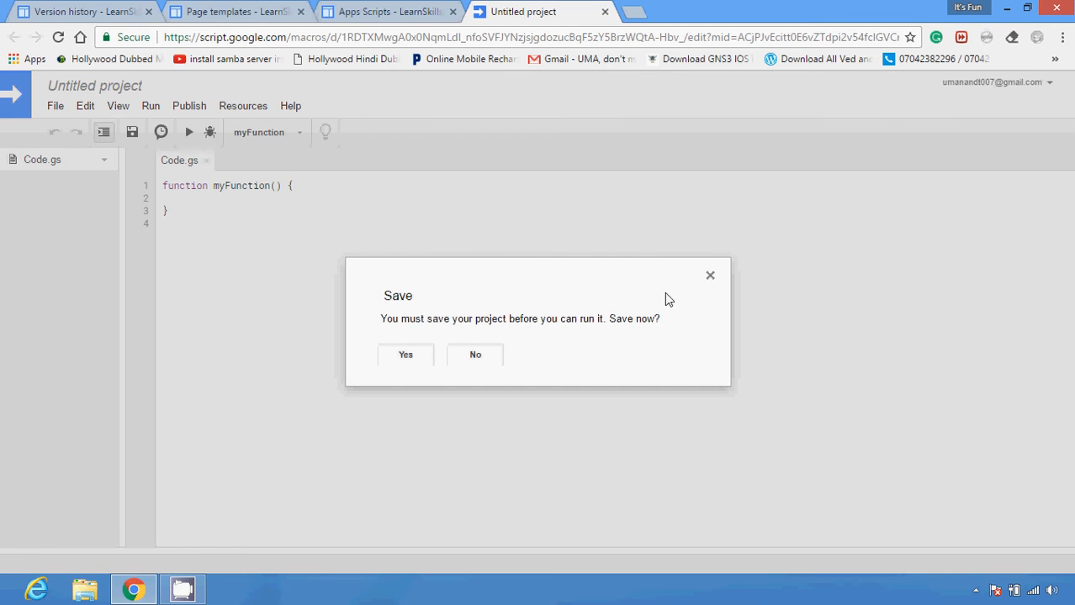
pyautogui.click(710, 275)
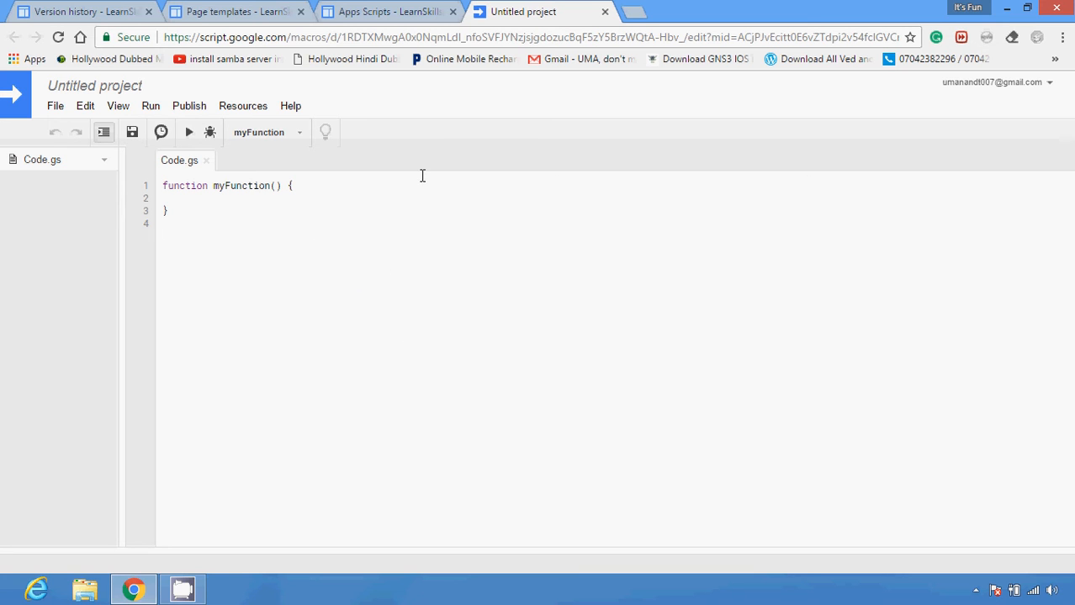
pyautogui.click(236, 110)
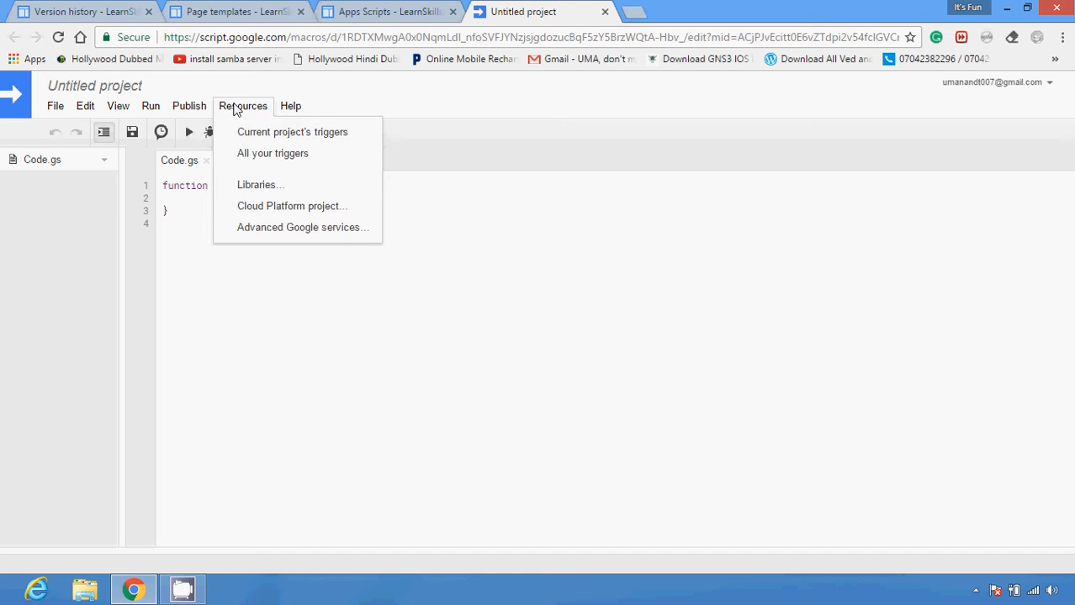
pyautogui.click(199, 110)
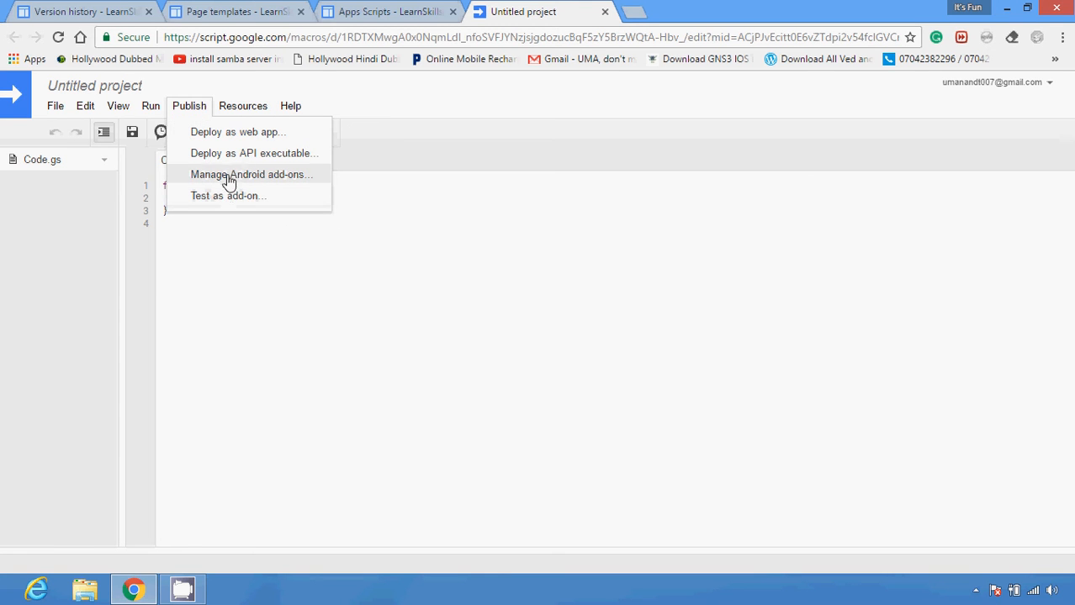
pyautogui.click(57, 109)
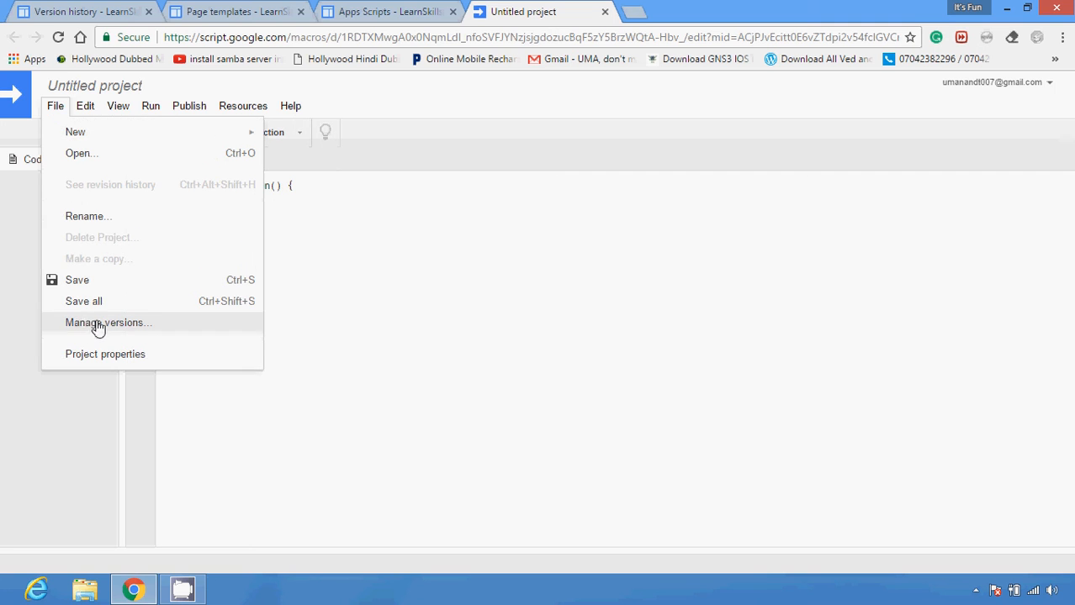
pyautogui.click(87, 108)
pyautogui.click(86, 110)
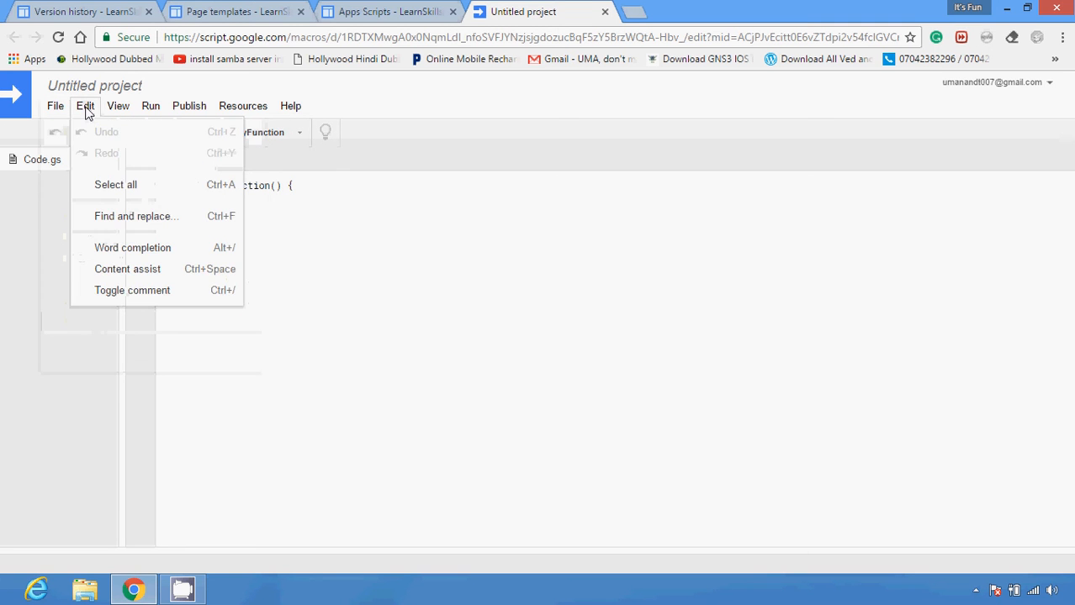
pyautogui.click(118, 110)
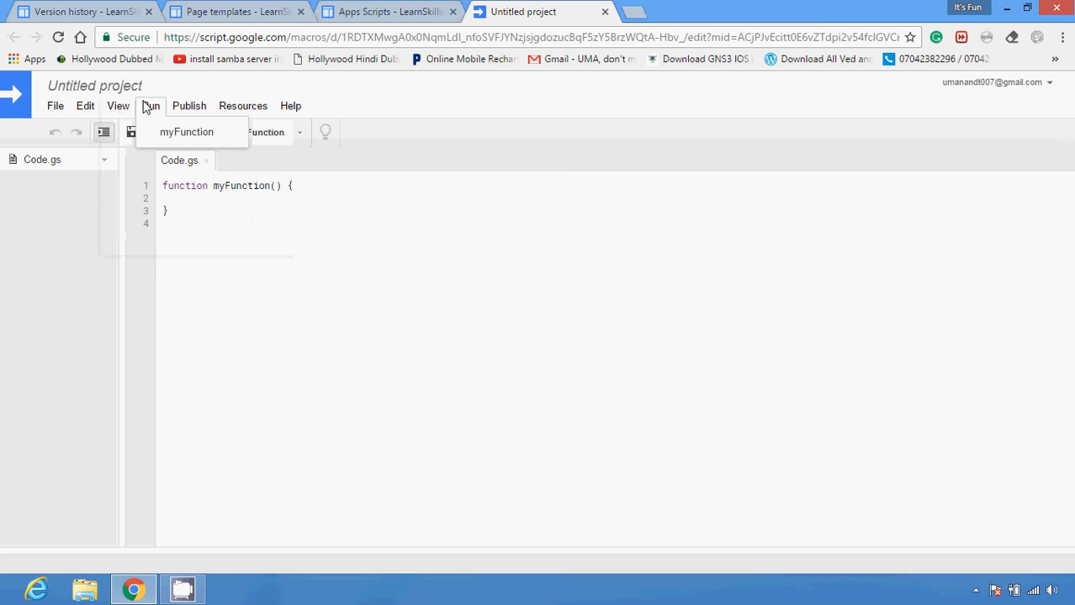
pyautogui.click(190, 107)
pyautogui.click(238, 113)
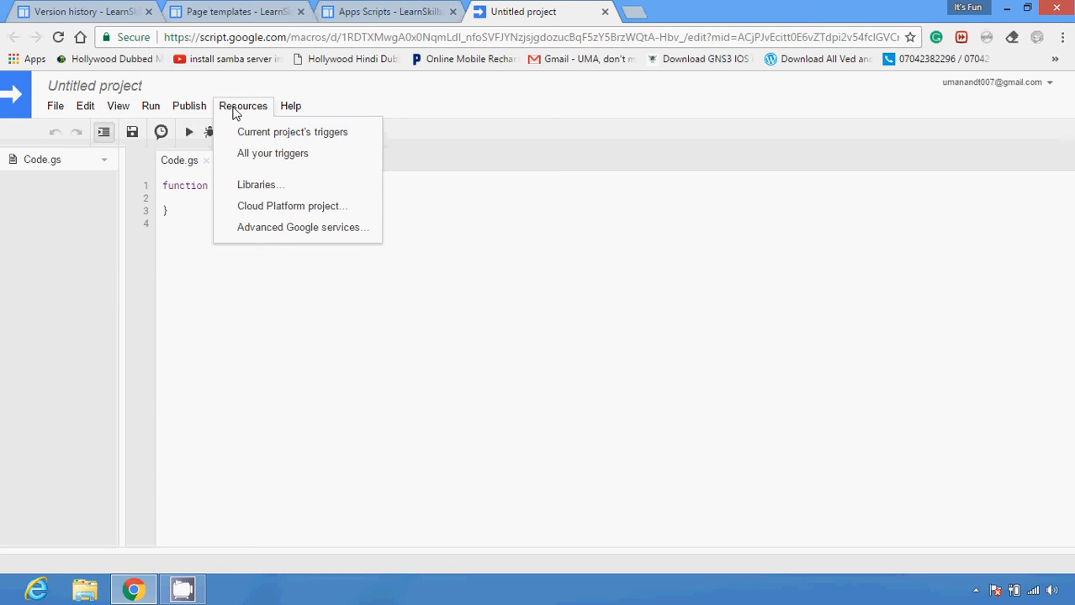
# Return to the site management page and open the Themes, Colours and Fonts settings
pyautogui.click(354, 7)
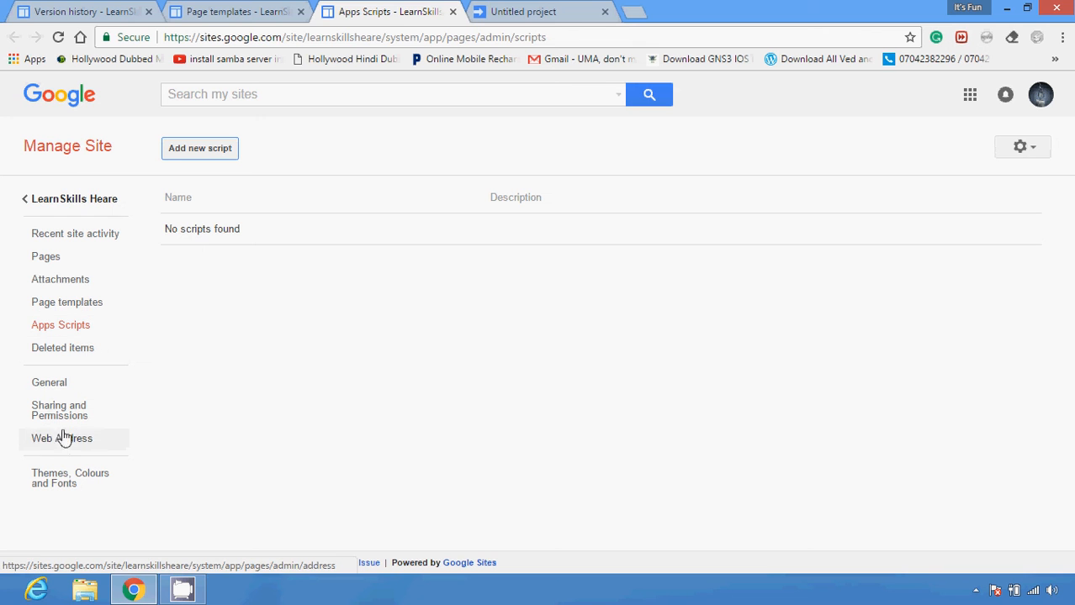
pyautogui.click(52, 477)
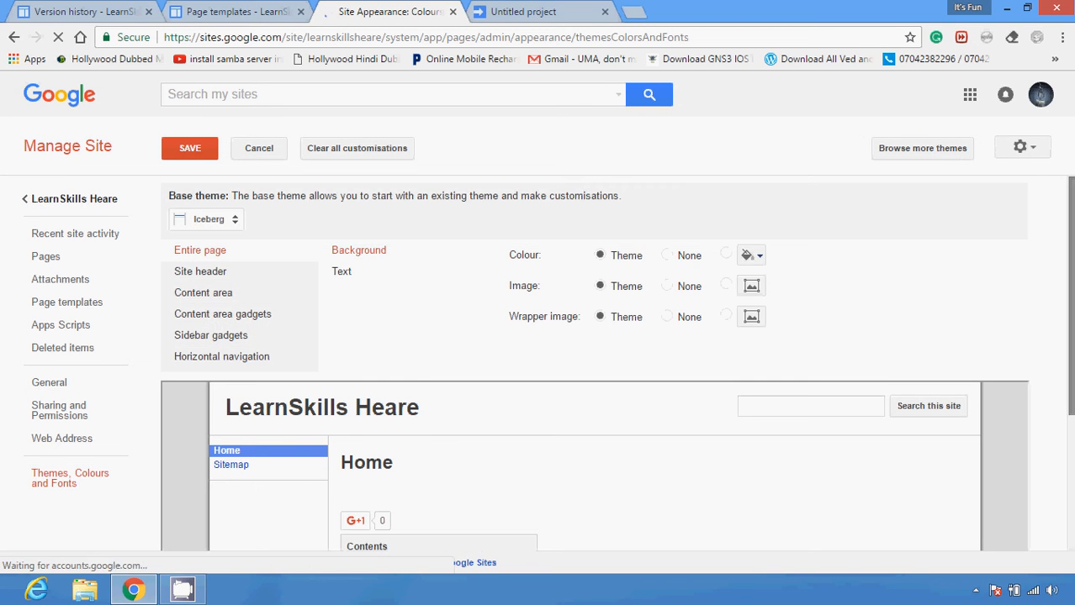
pyautogui.moveTo(1071, 290)
pyautogui.mouseDown()
pyautogui.moveTo(1070, 371)
pyautogui.moveTo(1070, 286)
pyautogui.mouseUp()
# Set the entire page's background colour to the pink shade #f3a1bc and check it in the preview
pyautogui.click(757, 256)
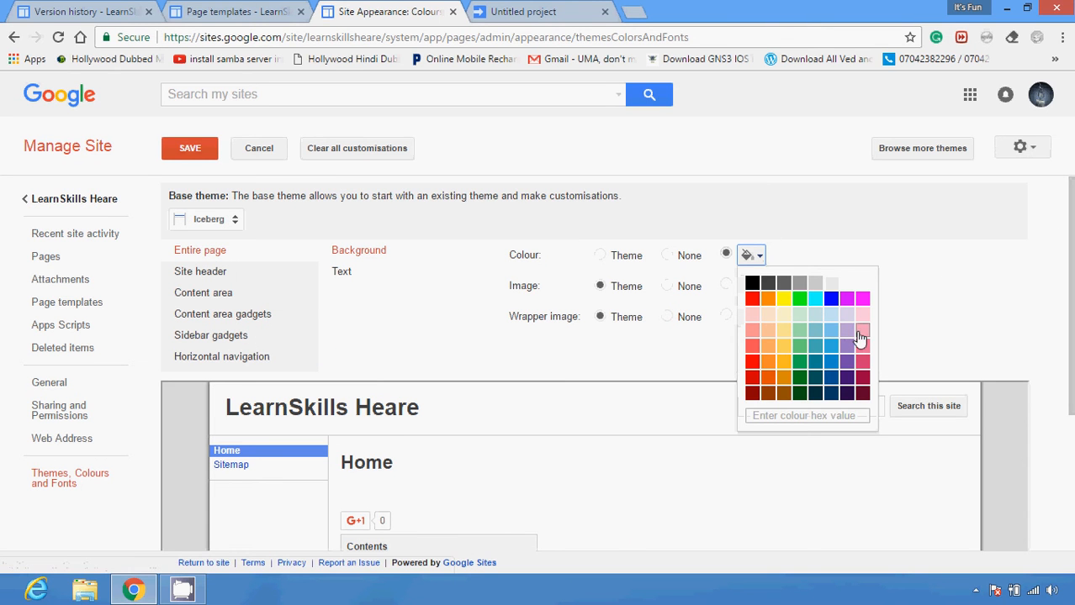
pyautogui.click(860, 331)
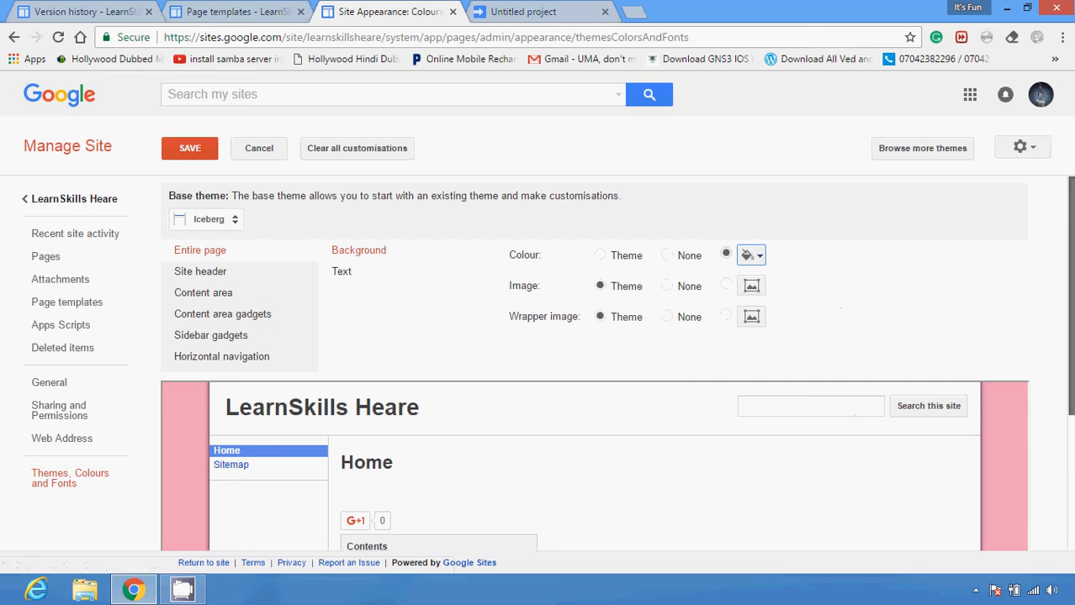
pyautogui.moveTo(1070, 278); pyautogui.dragTo(1070, 397)
pyautogui.scroll(2, 1070, 396)
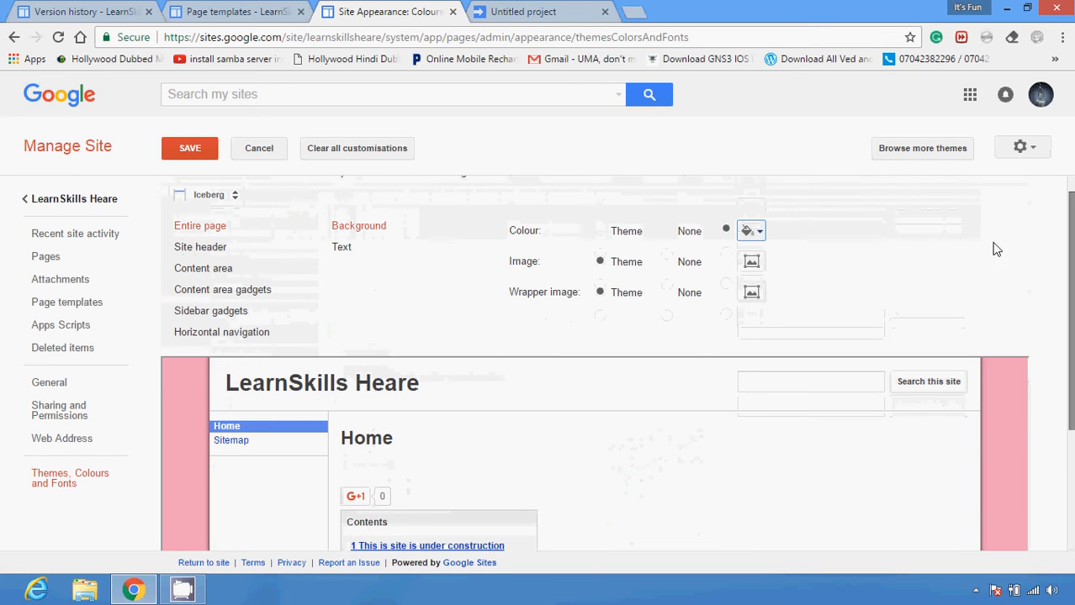
# Change the entire page's background colour to blue and check it in the preview
pyautogui.click(753, 234)
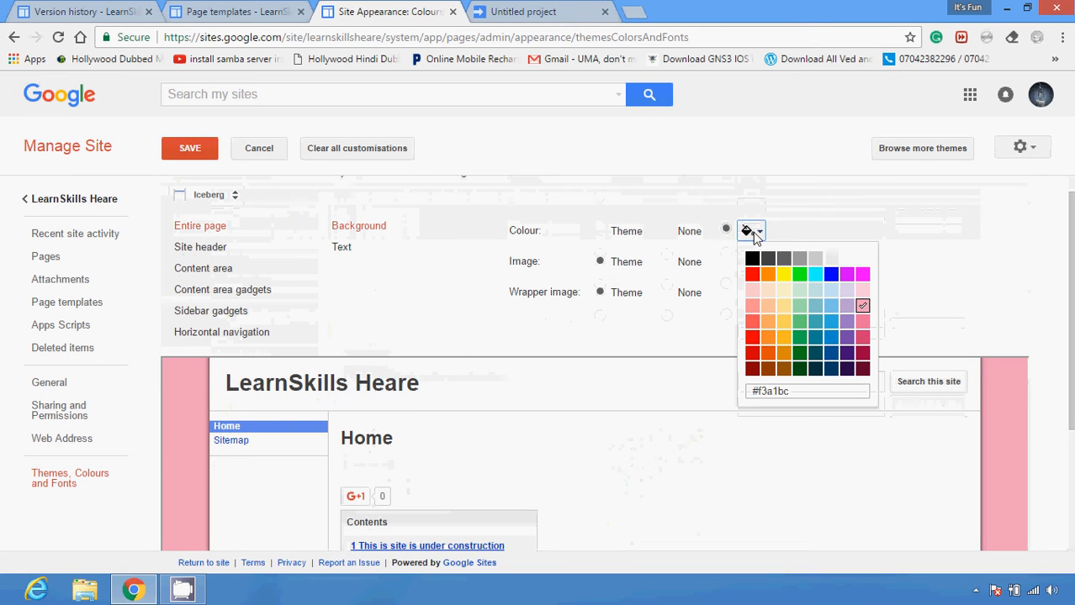
pyautogui.click(831, 327)
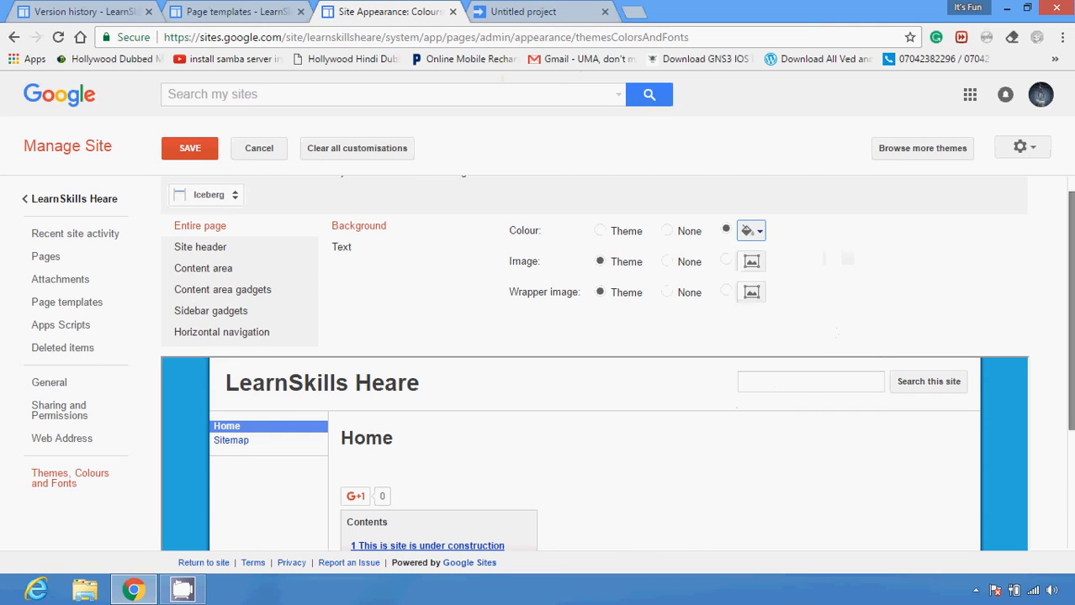
pyautogui.scroll(-1, 830, 326)
pyautogui.moveTo(1071, 313); pyautogui.dragTo(1070, 244)
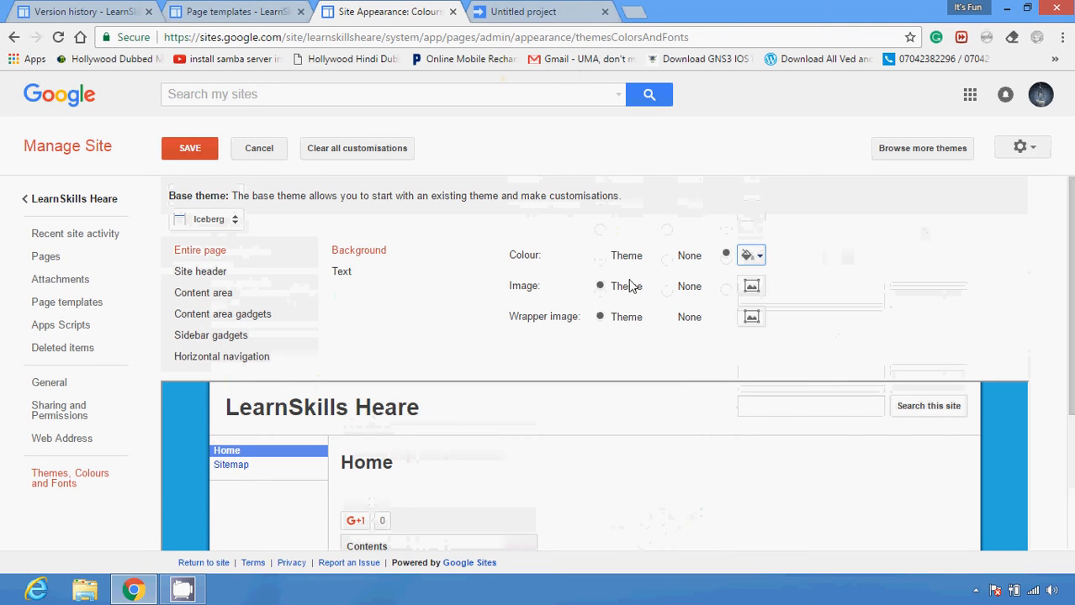
# View the site header and content area options, and set the content area gadgets' line divider colour to blue
pyautogui.click(233, 279)
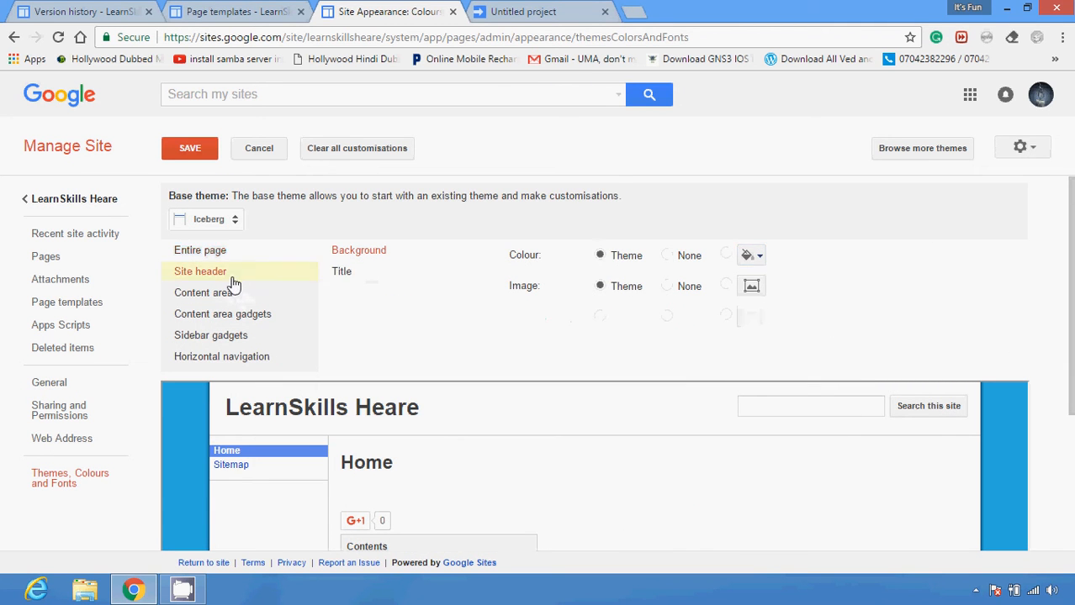
pyautogui.click(211, 296)
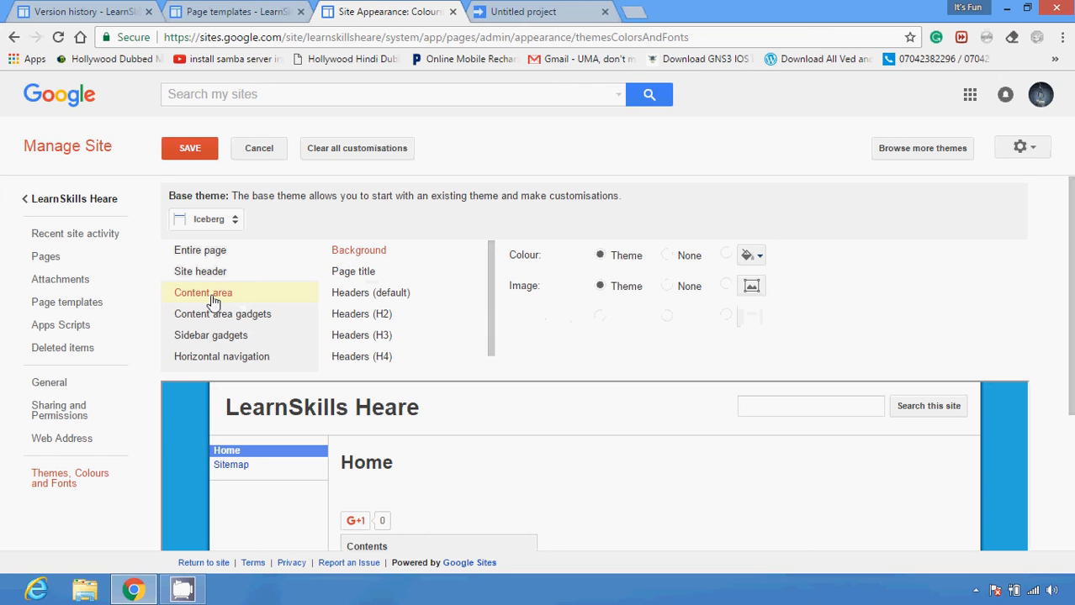
pyautogui.click(212, 316)
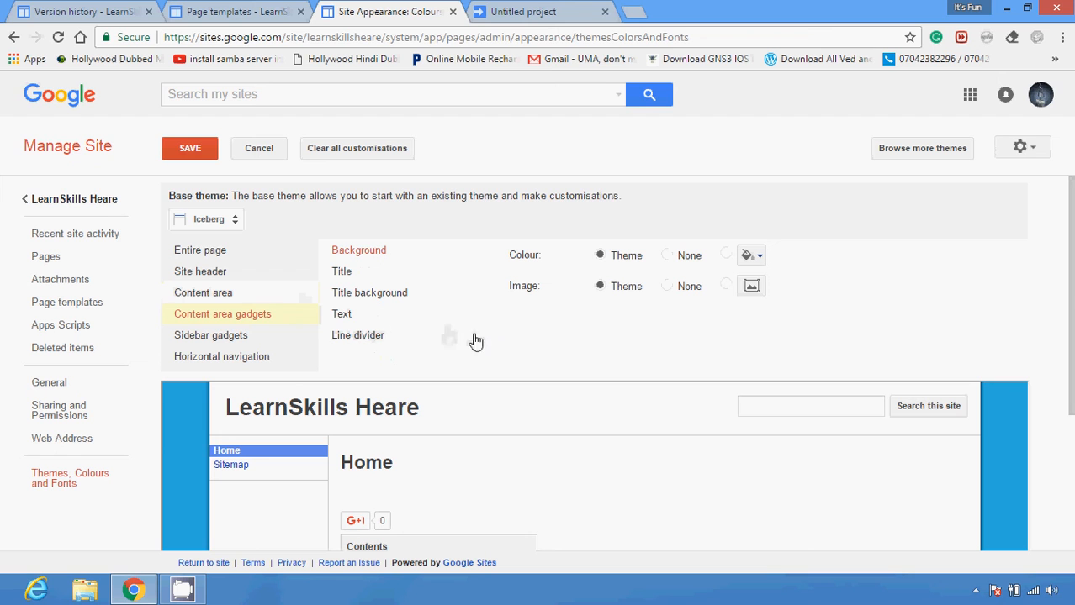
pyautogui.click(383, 337)
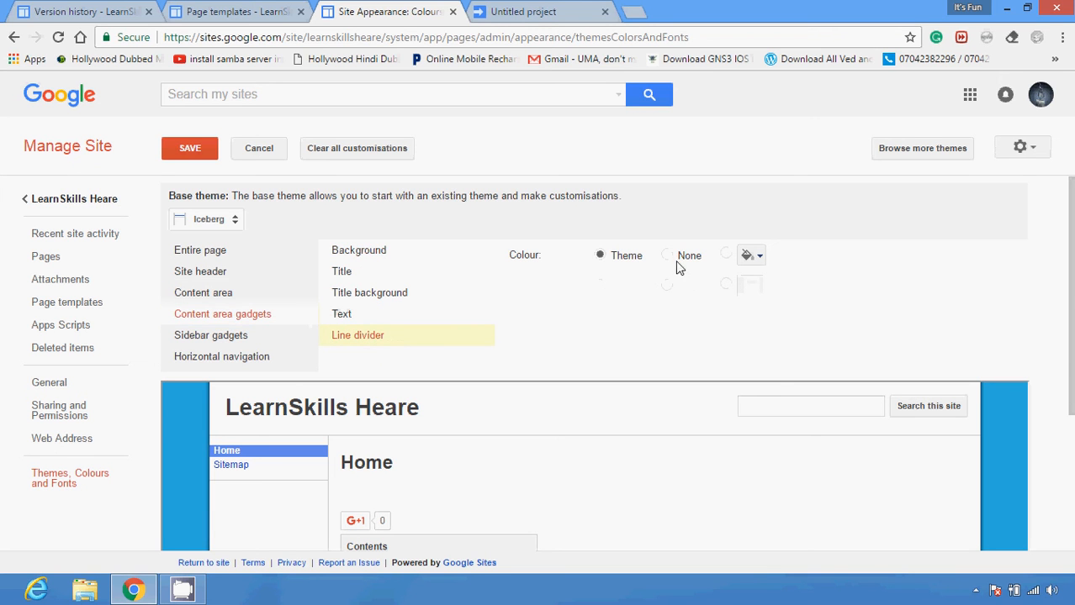
pyautogui.click(756, 255)
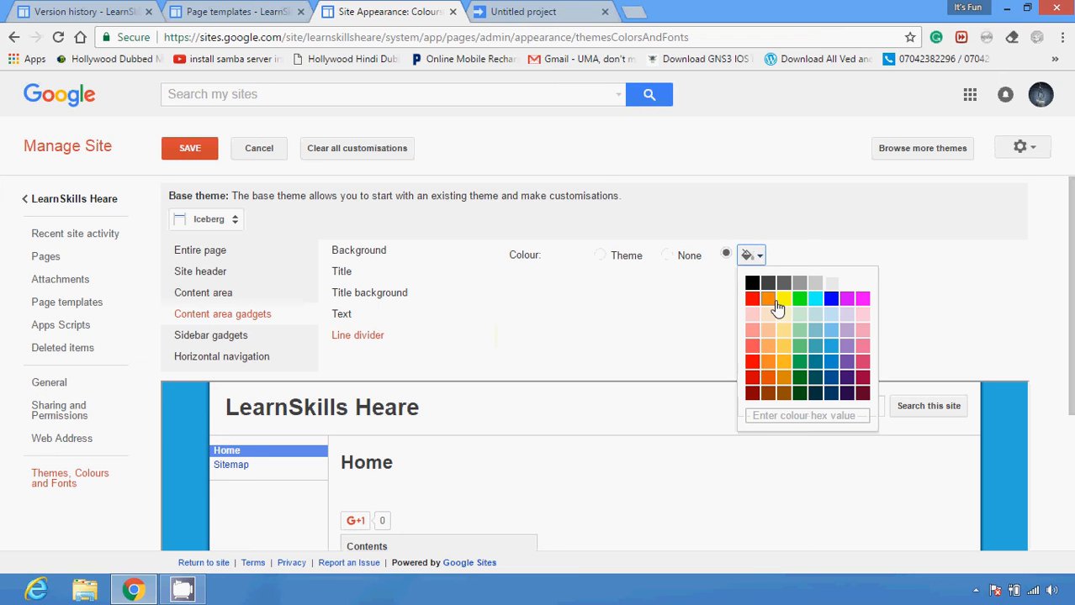
pyautogui.click(830, 338)
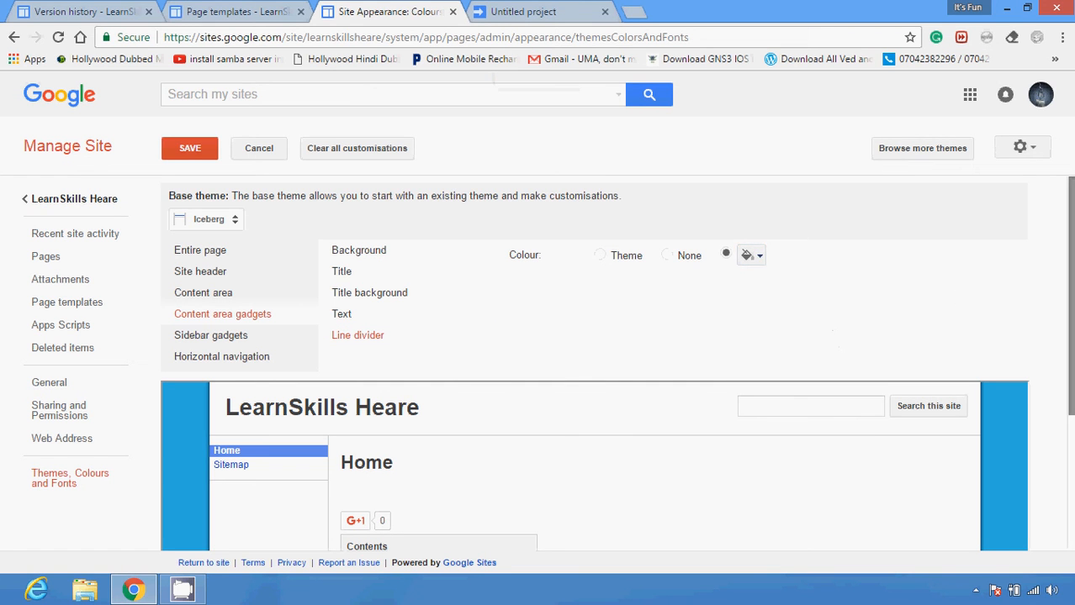
pyautogui.scroll(-3, 961, 299)
pyautogui.scroll(3, 532, 323)
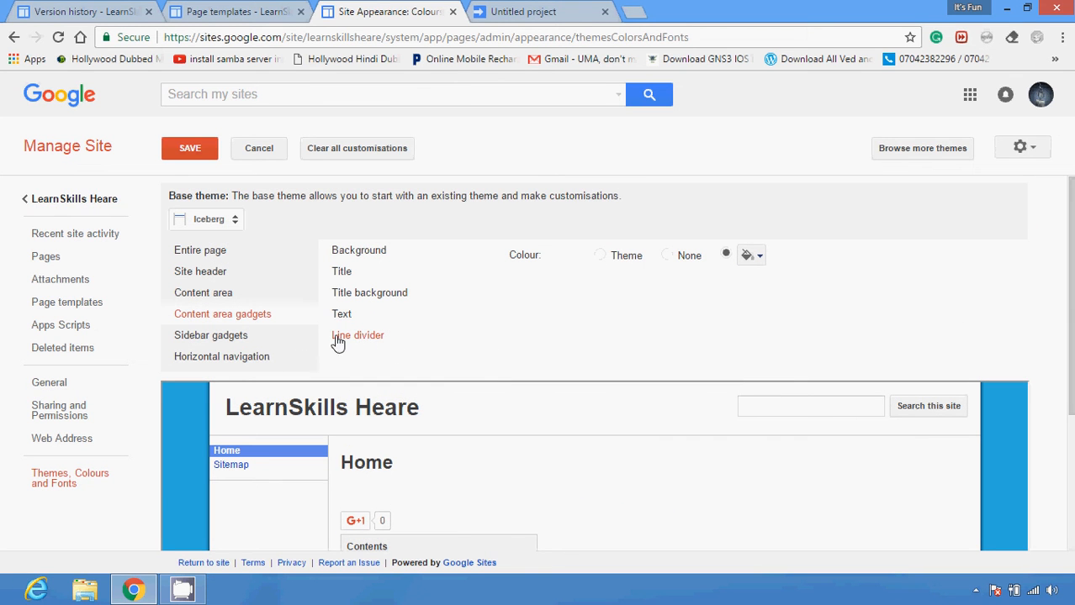
# Show the sidebar gadgets' theme options, and browse the featured site templates without selecting one
pyautogui.click(202, 337)
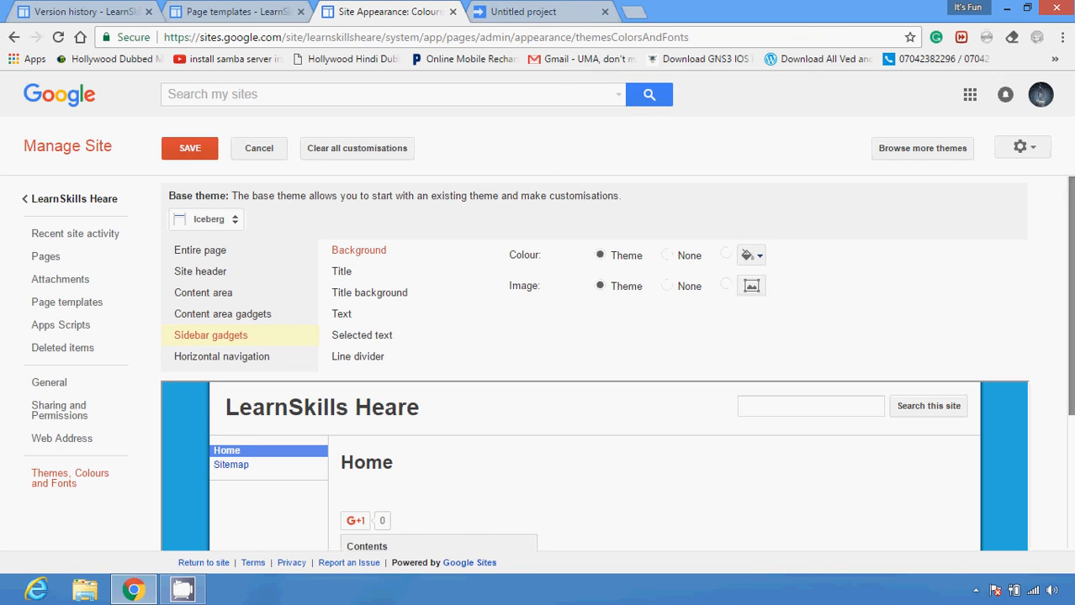
pyautogui.click(919, 148)
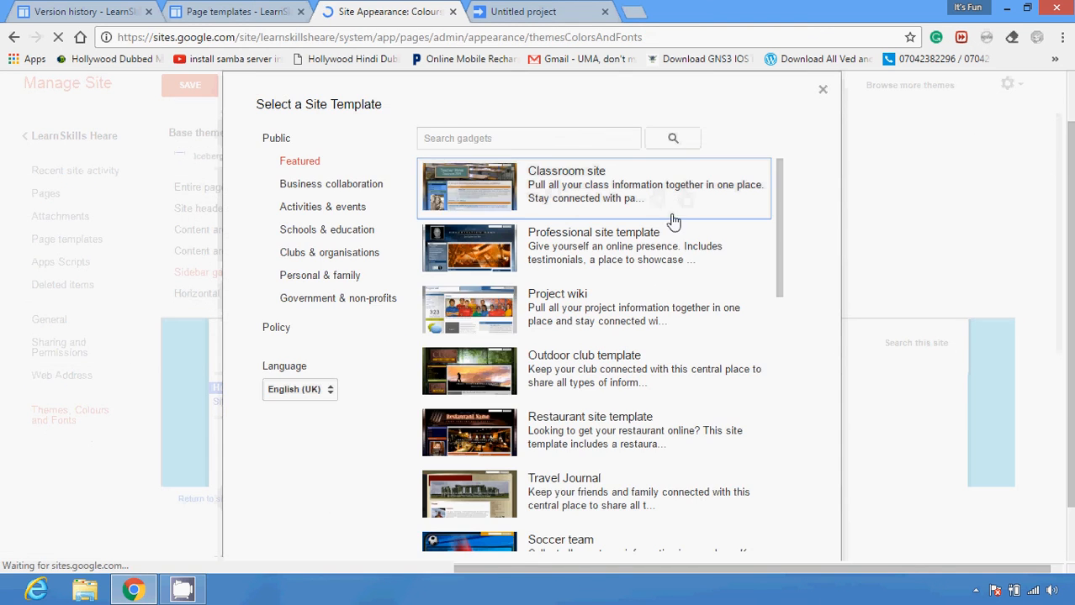
pyautogui.moveTo(780, 197); pyautogui.dragTo(790, 391)
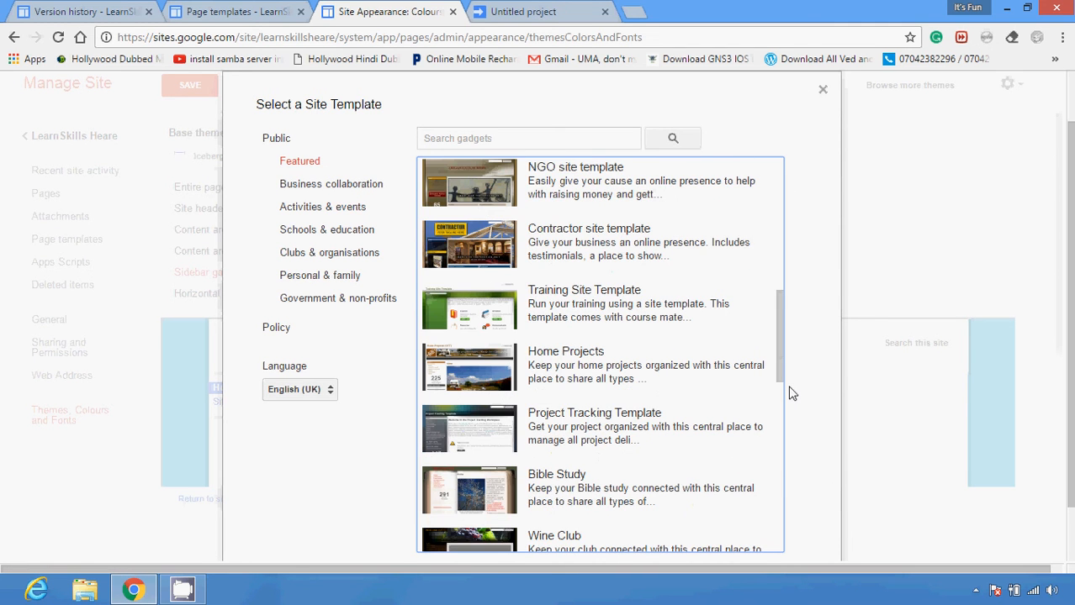
pyautogui.moveTo(782, 353); pyautogui.dragTo(785, 420)
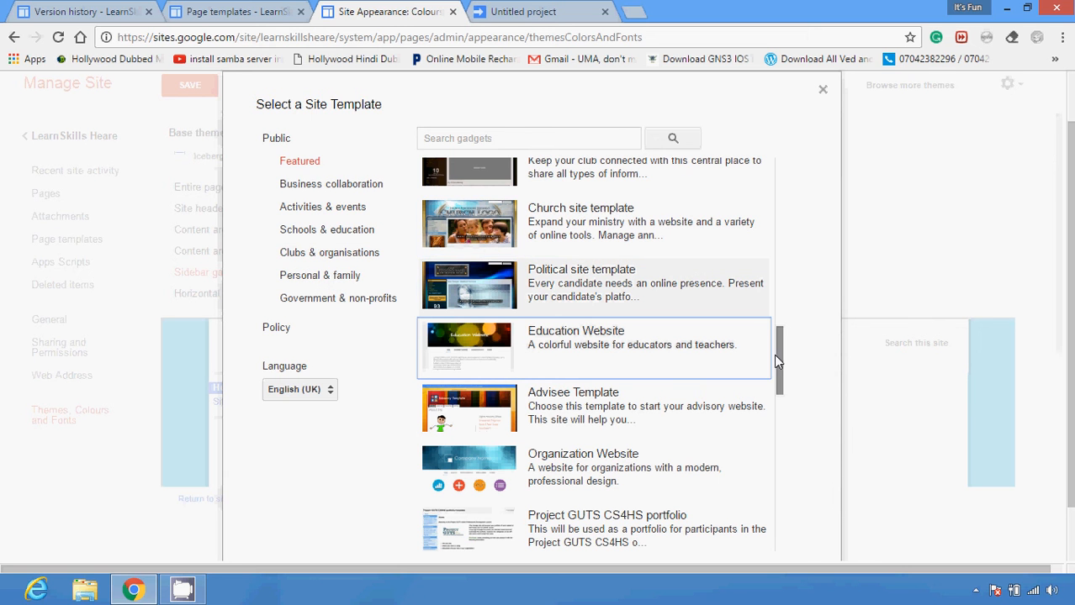
pyautogui.moveTo(776, 351); pyautogui.dragTo(784, 490)
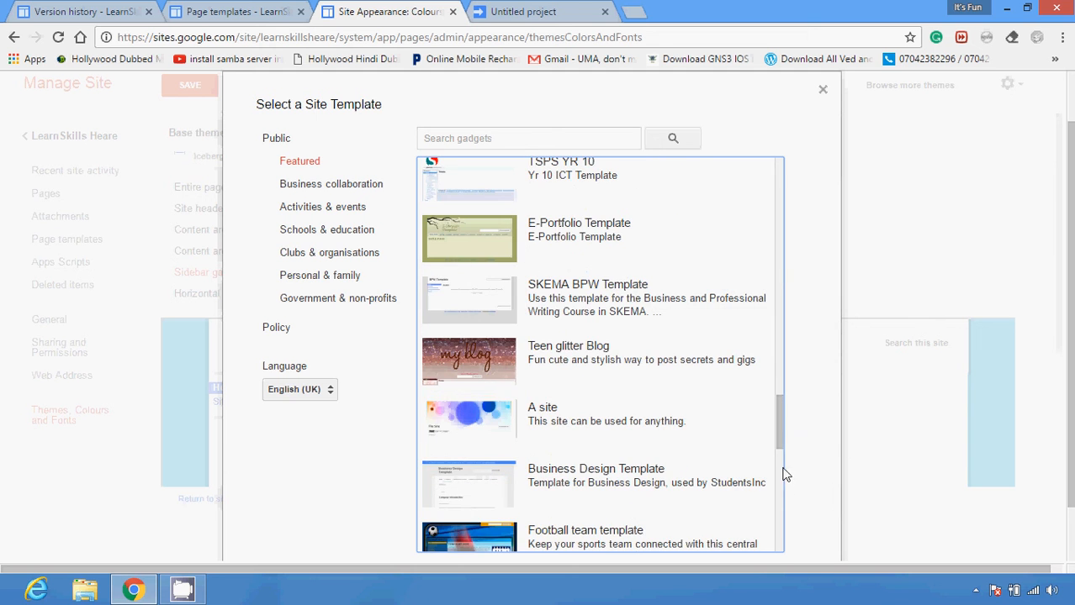
pyautogui.scroll(-3, 785, 473)
pyautogui.scroll(10, 789, 370)
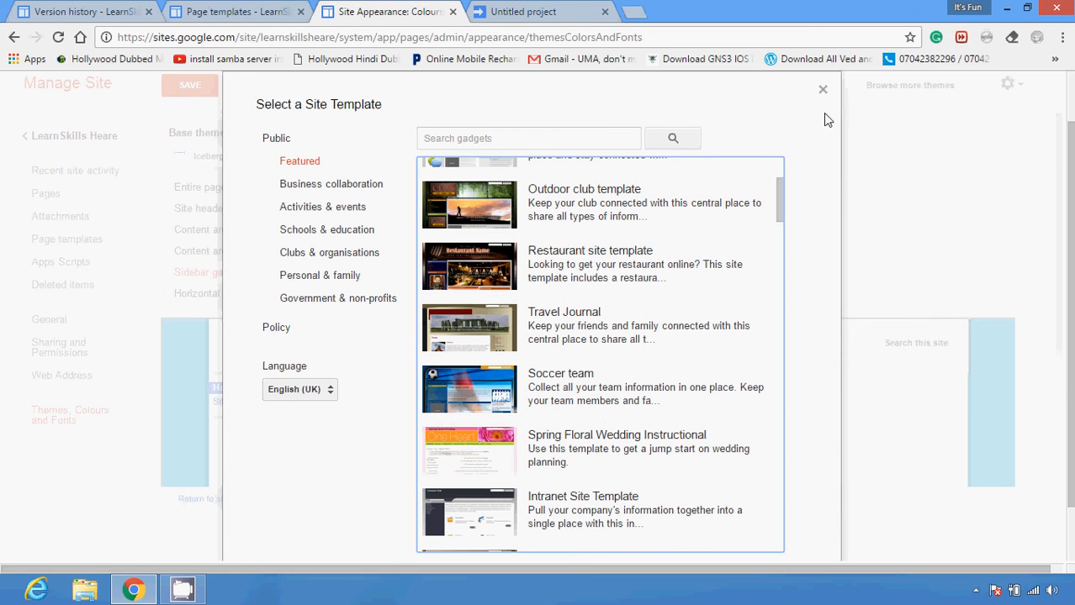
pyautogui.click(823, 90)
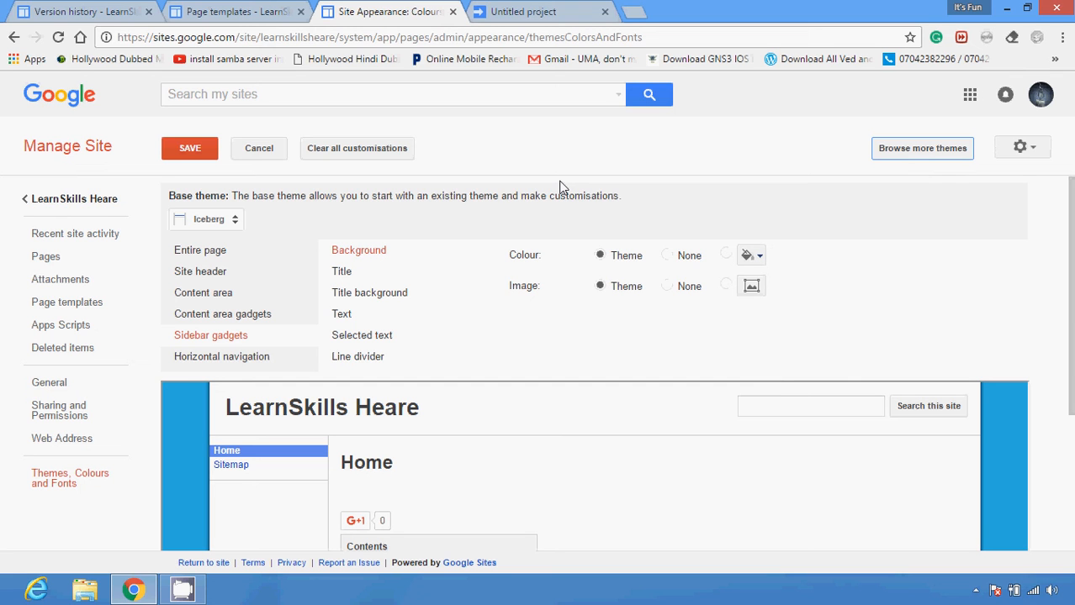
# Clear all customisations from the site's theme
pyautogui.click(352, 153)
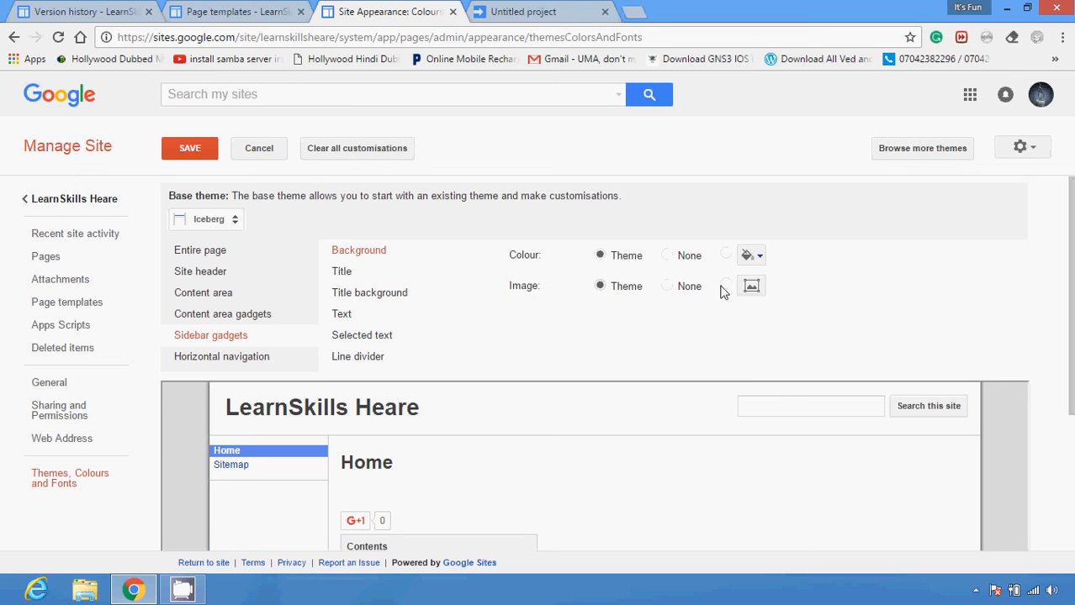
# Try a red background colour on the sidebar gadgets, and clear all customisations again
pyautogui.click(750, 255)
pyautogui.click(751, 299)
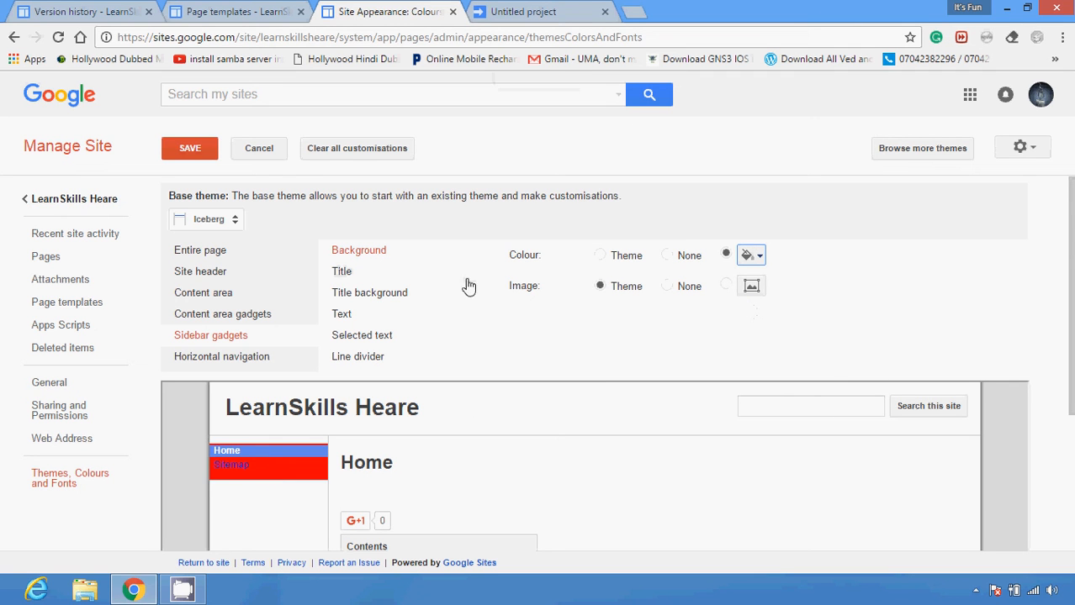
pyautogui.click(362, 150)
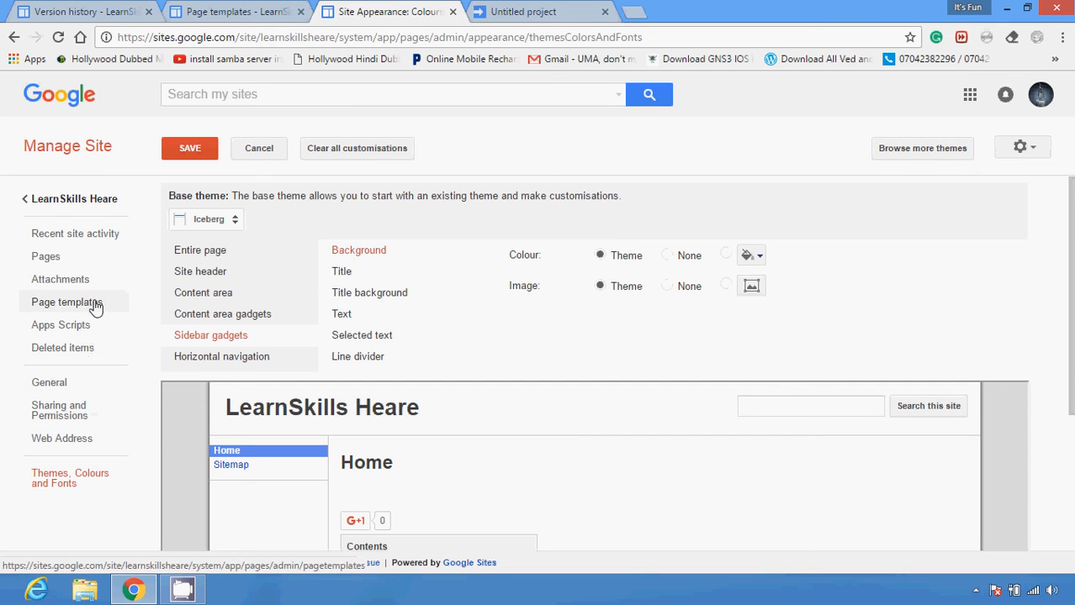
# Open the site's list of attachments
pyautogui.click(76, 280)
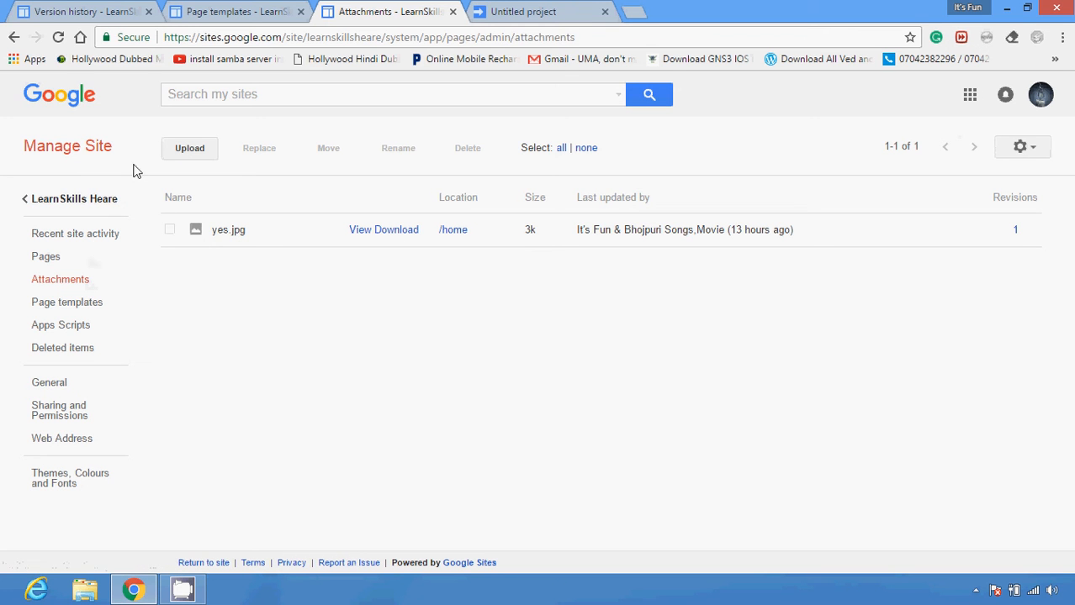
pyautogui.click(976, 591)
pyautogui.rightClick(987, 511)
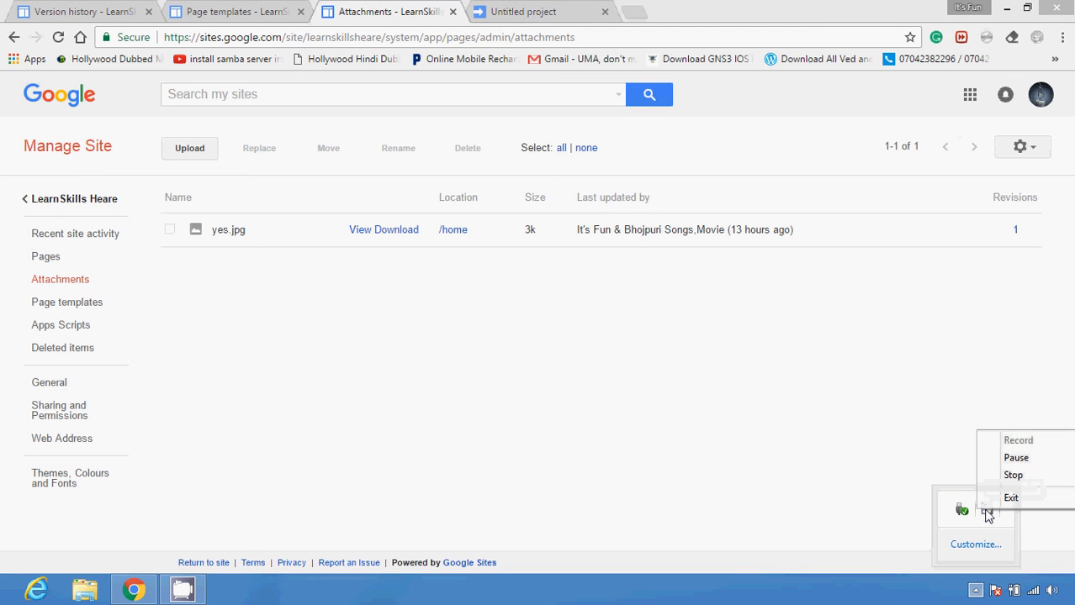